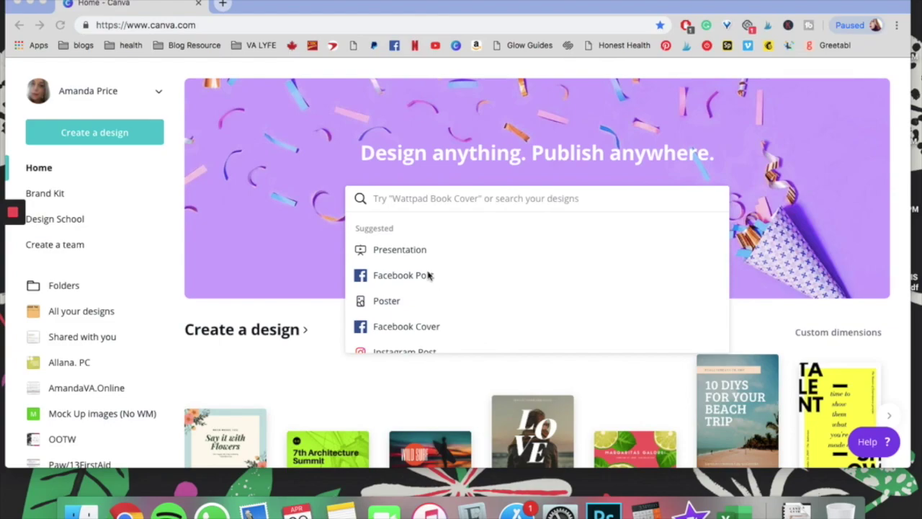
Step: Create a Facebook Post design and apply the Love Facebook Post template reading "We're perfect together."
click(411, 284)
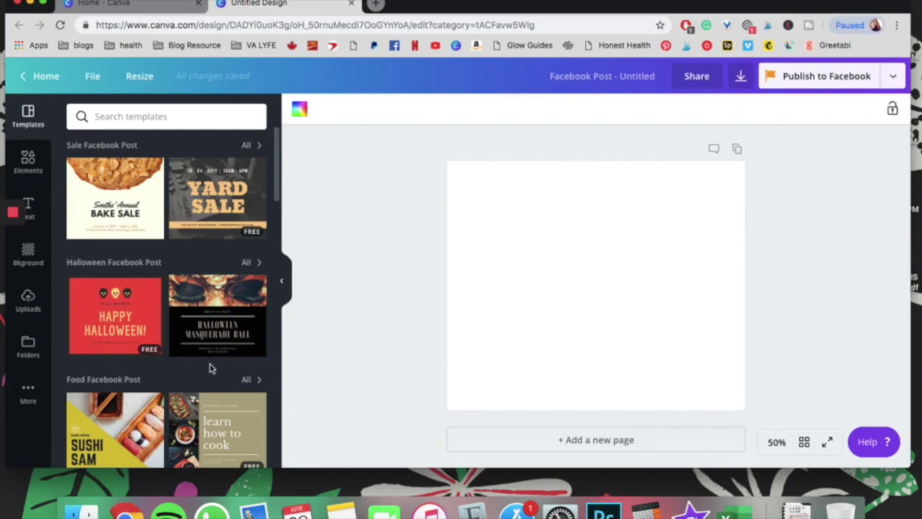
scroll(212, 368, down, 5)
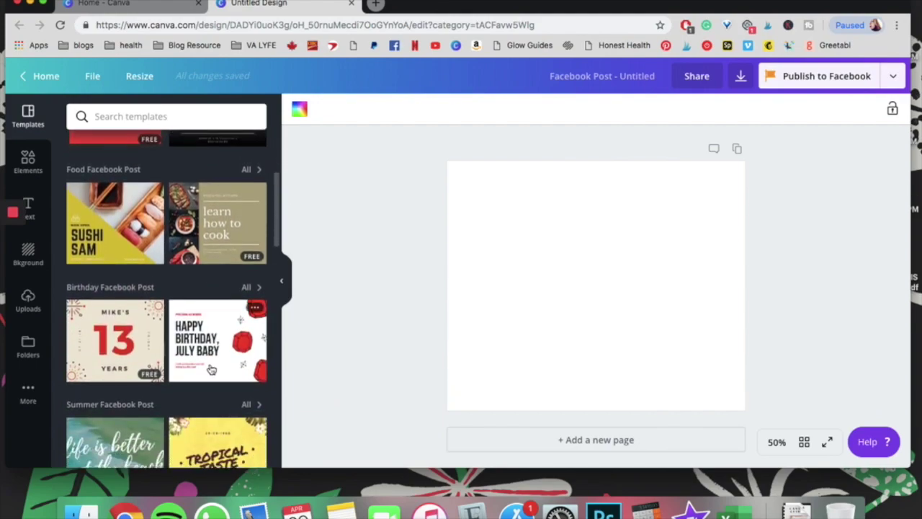
scroll(211, 368, down, 3)
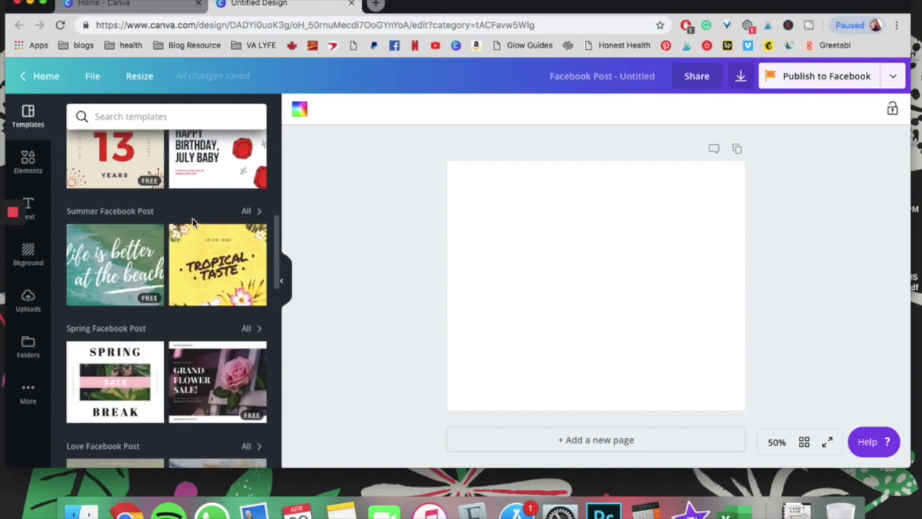
scroll(193, 224, up, 6)
scroll(194, 223, up, 2)
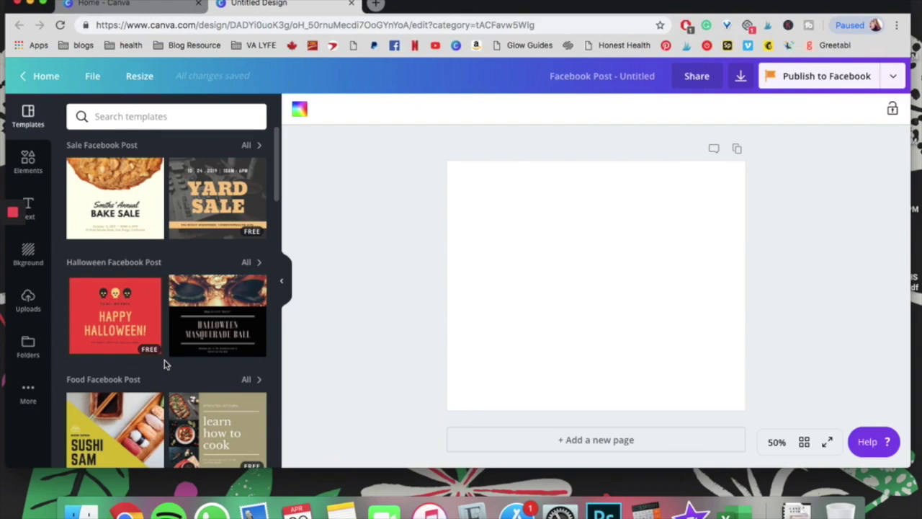
scroll(164, 365, down, 10)
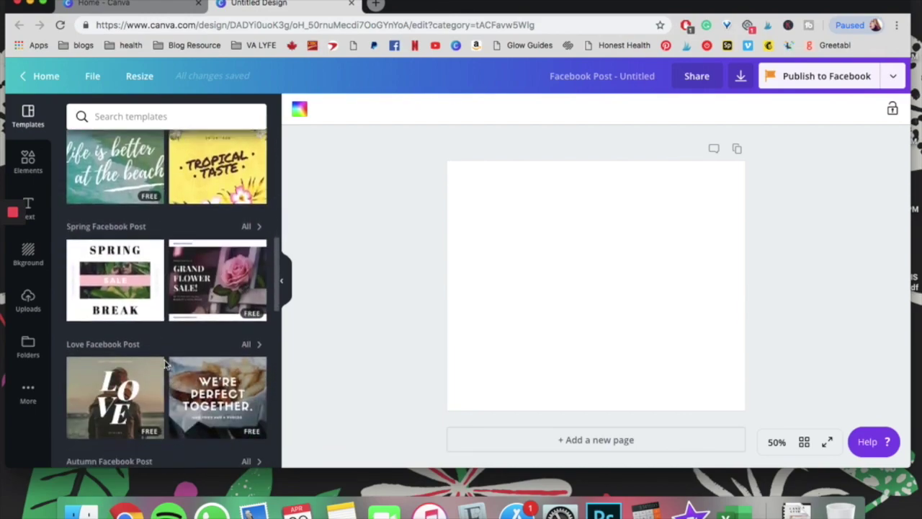
scroll(166, 365, down, 1)
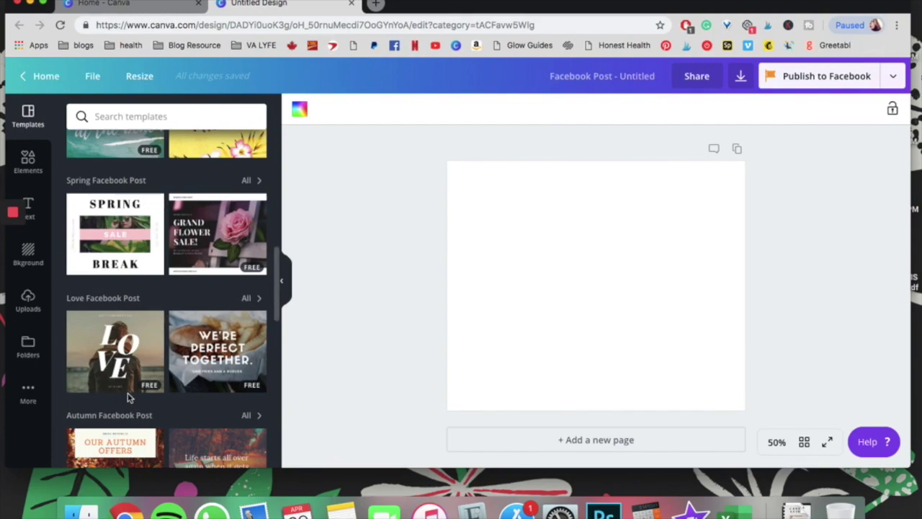
click(209, 358)
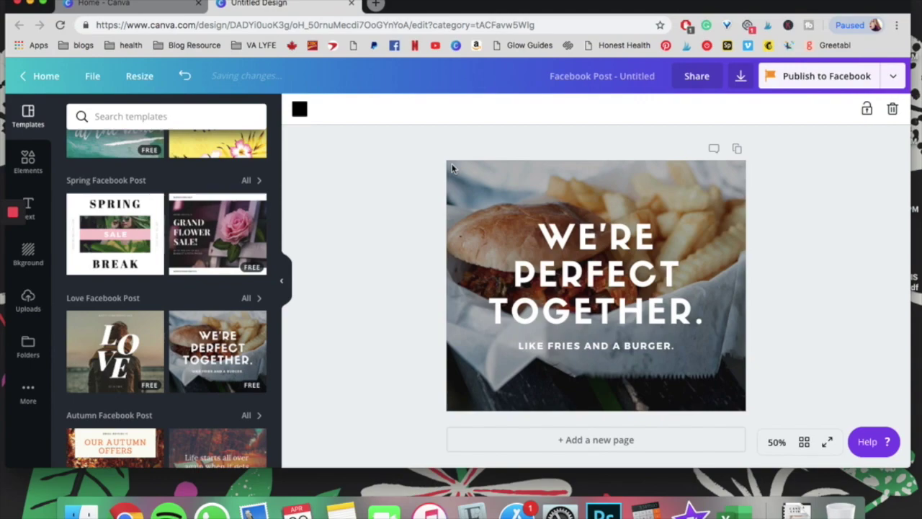
Step: Enlarge the grouped text over the burger photo until the headline's font size is about 83.4
click(572, 235)
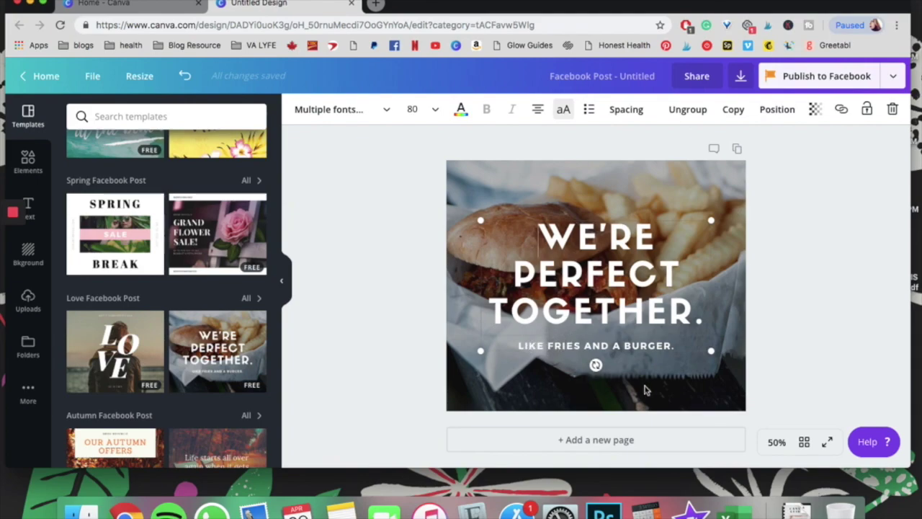
click(646, 302)
mouse_move(712, 220)
mouse_down()
mouse_move(660, 242)
mouse_move(625, 283)
mouse_move(730, 189)
mouse_move(738, 198)
mouse_move(677, 240)
mouse_move(721, 214)
mouse_up()
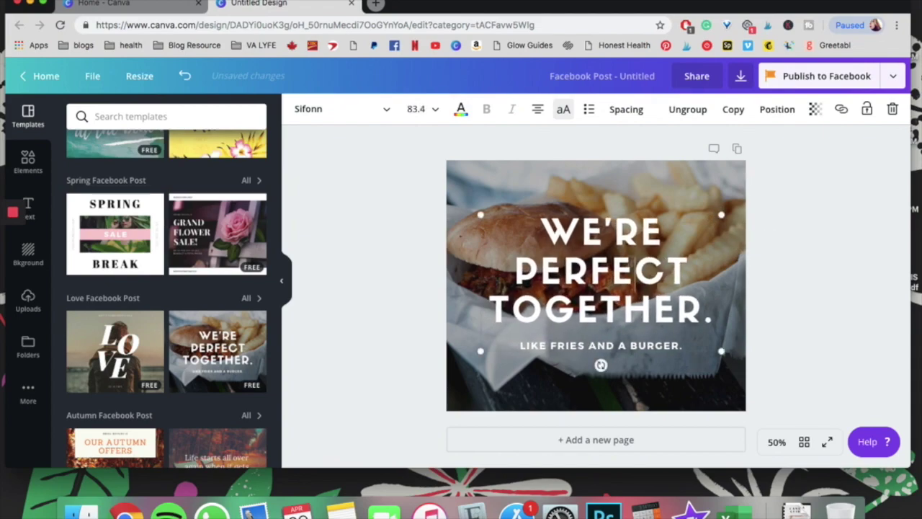
click(778, 252)
Step: Ungroup the headline and the tagline "Like fries and a burger." and select each text individually
click(670, 274)
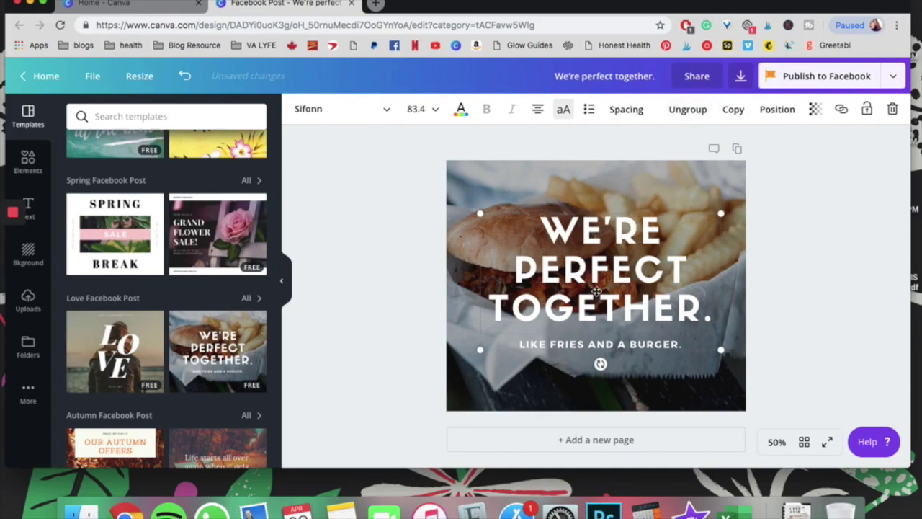
click(683, 109)
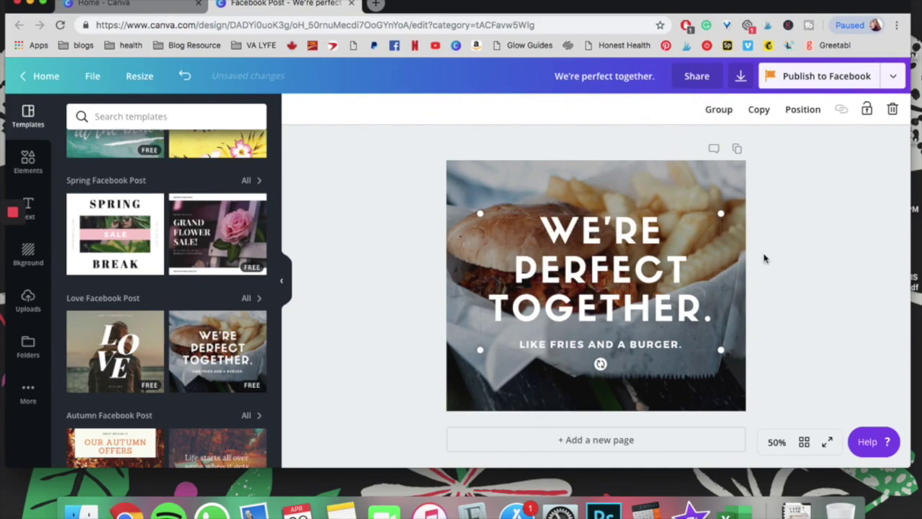
click(806, 292)
click(667, 345)
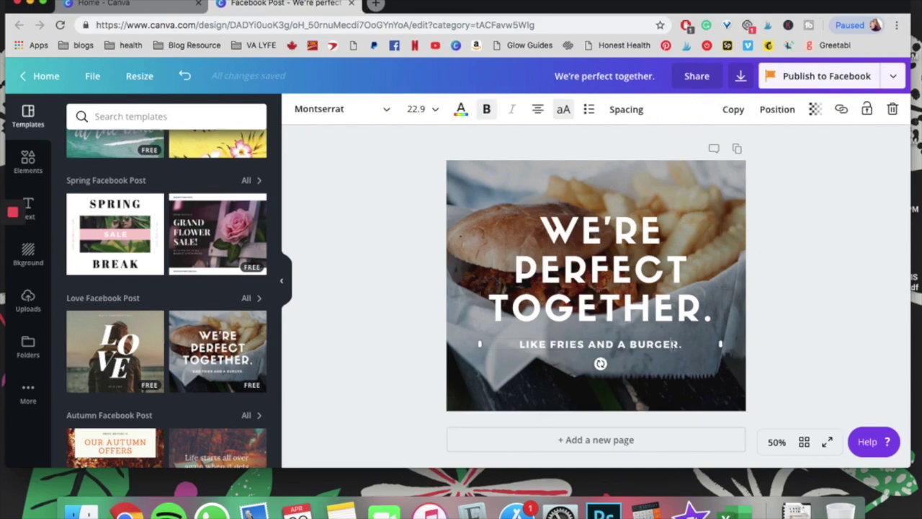
click(609, 266)
click(797, 291)
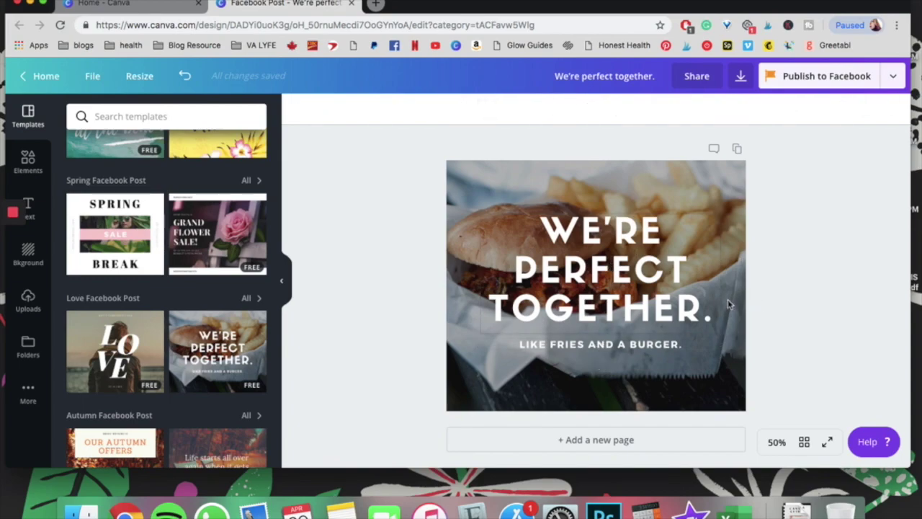
Step: Select the headline together with the tagline and group the two texts
click(694, 310)
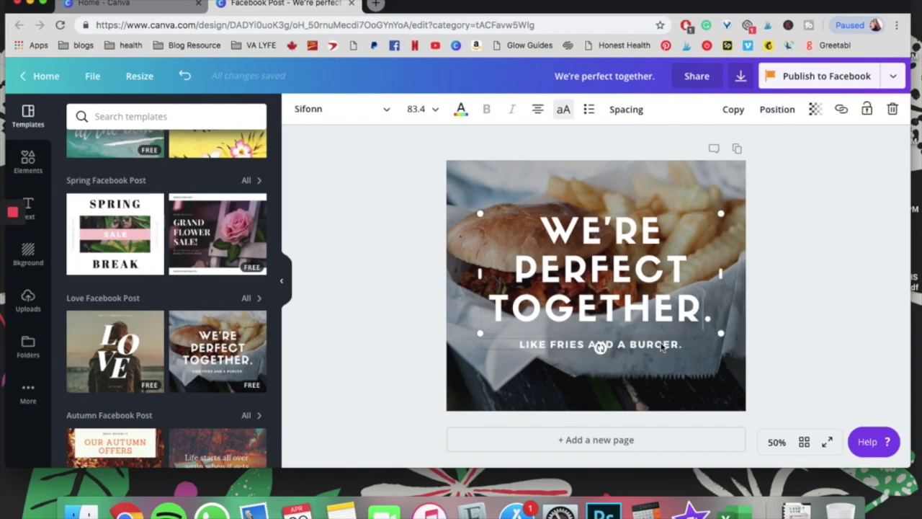
shift+click(661, 347)
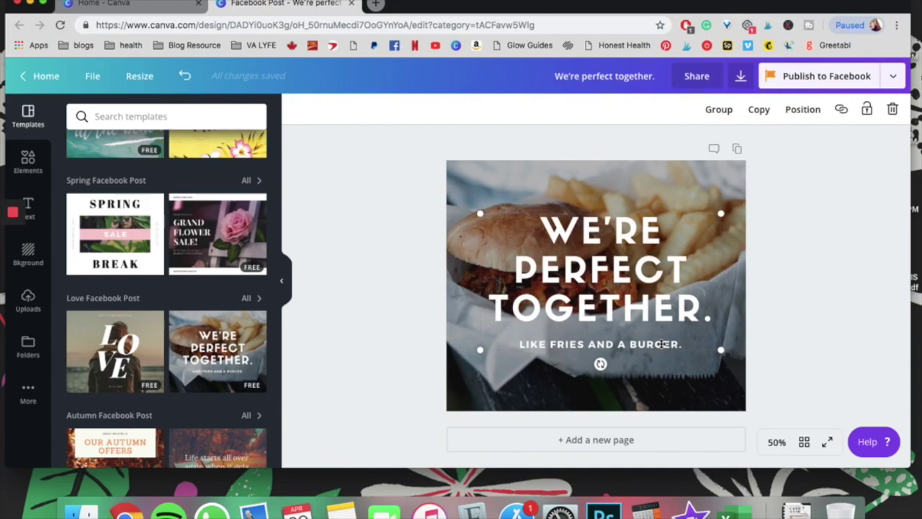
click(718, 117)
click(799, 247)
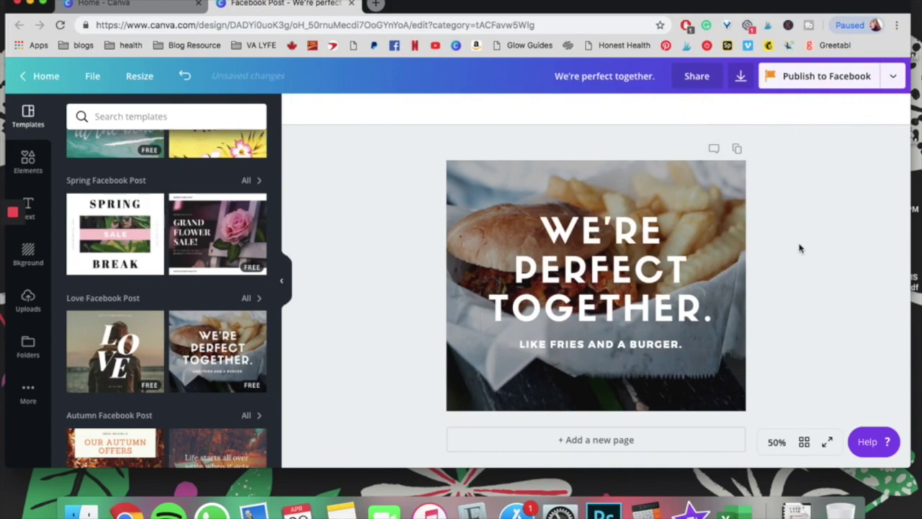
Step: Centre the text group horizontally and vertically on the page using the alignment guides
drag(650, 278, 650, 285)
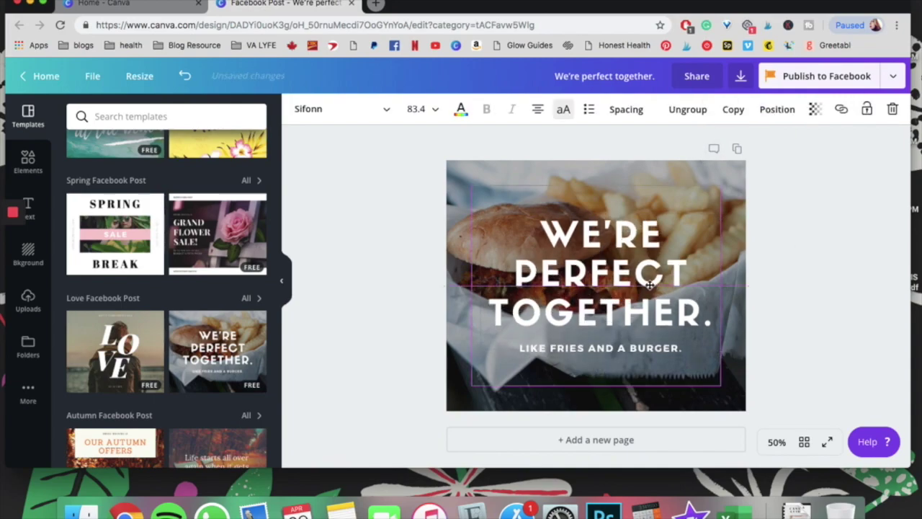
drag(649, 286, 650, 286)
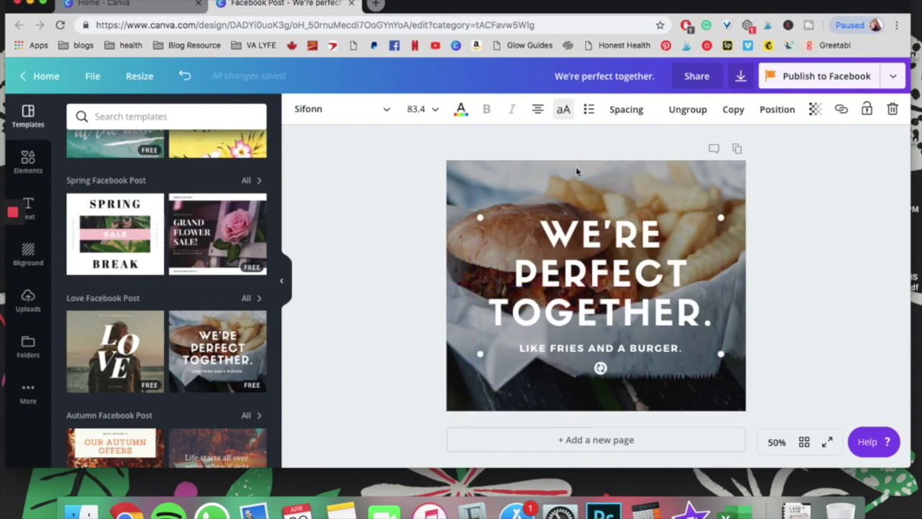
drag(629, 294, 626, 289)
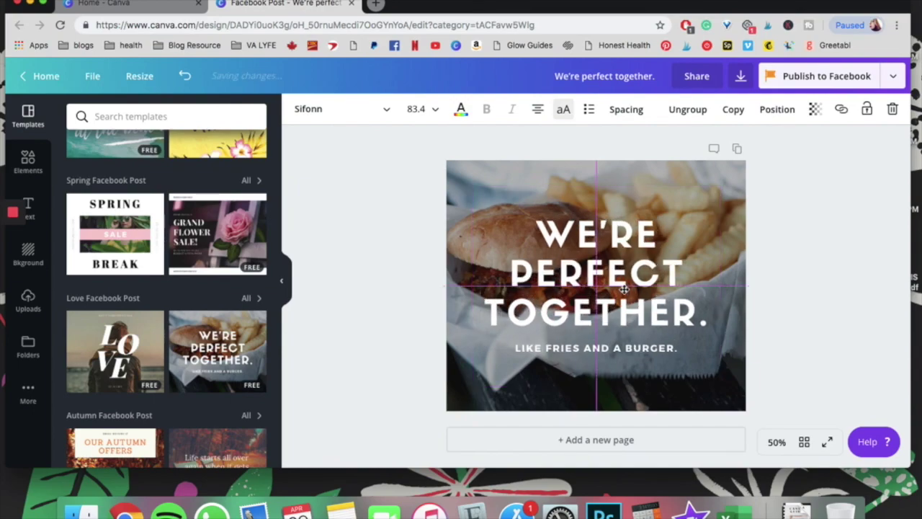
drag(625, 289, 624, 289)
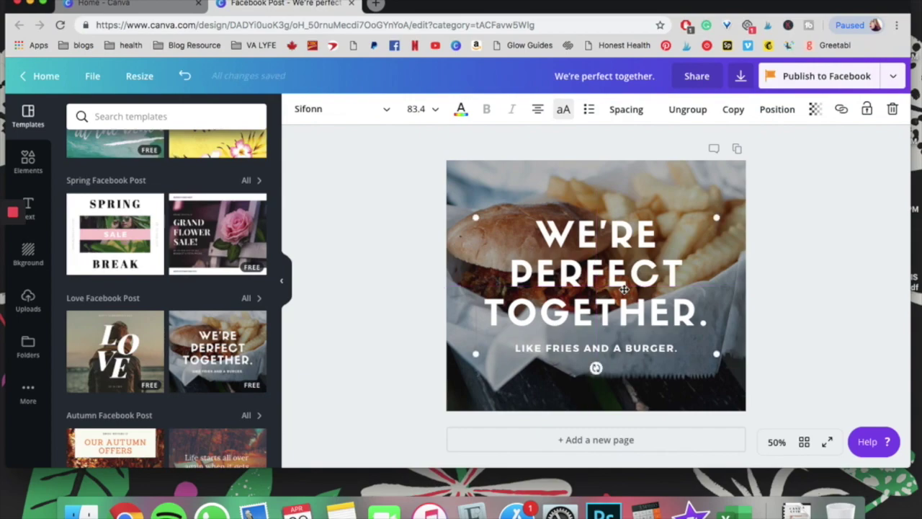
Step: Shift the burger photo slightly down the page and view its filter options without applying one
click(524, 186)
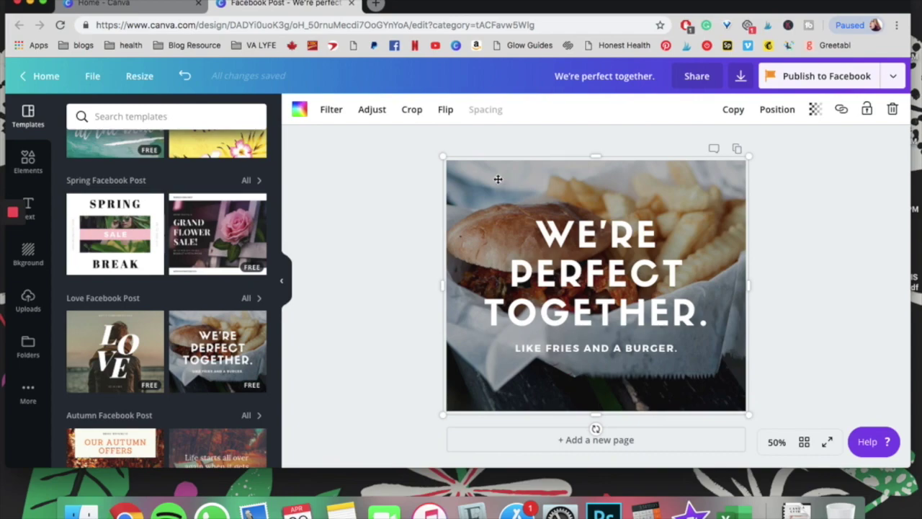
mouse_move(488, 171)
mouse_down()
mouse_move(534, 165)
mouse_move(547, 175)
mouse_move(489, 176)
mouse_up()
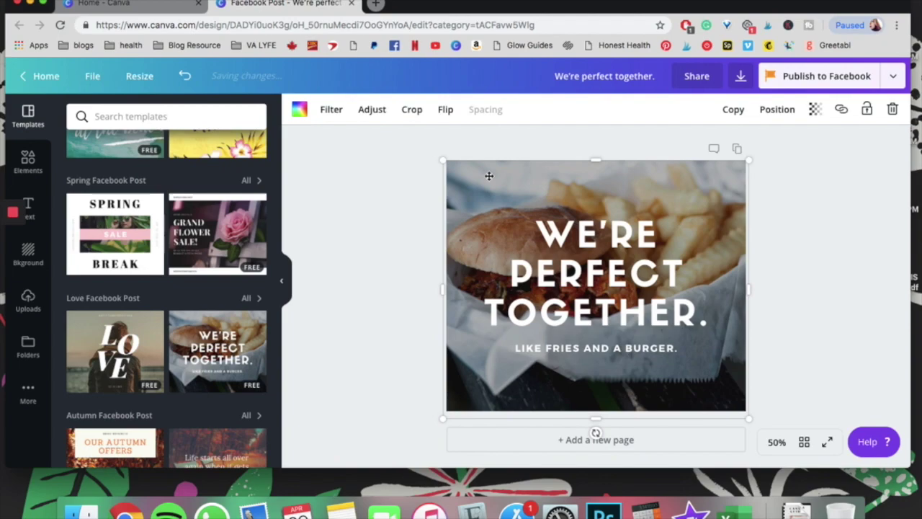
click(332, 110)
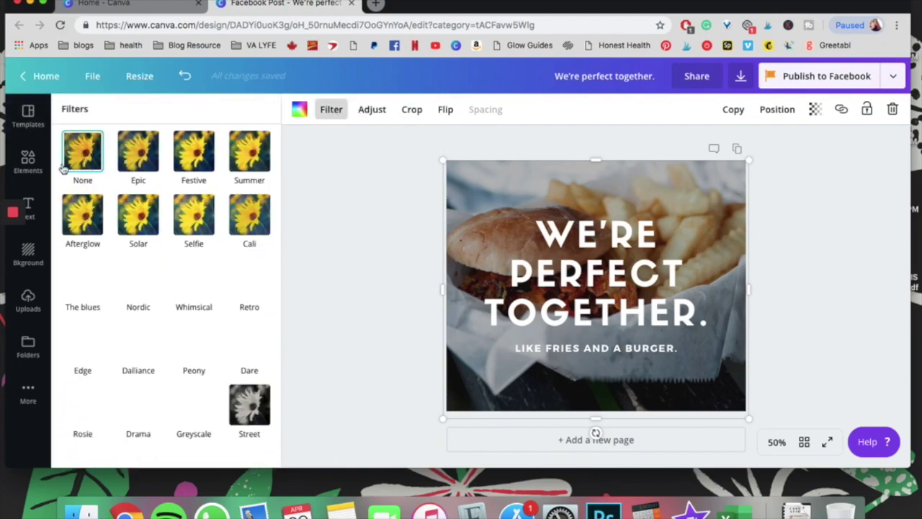
click(298, 223)
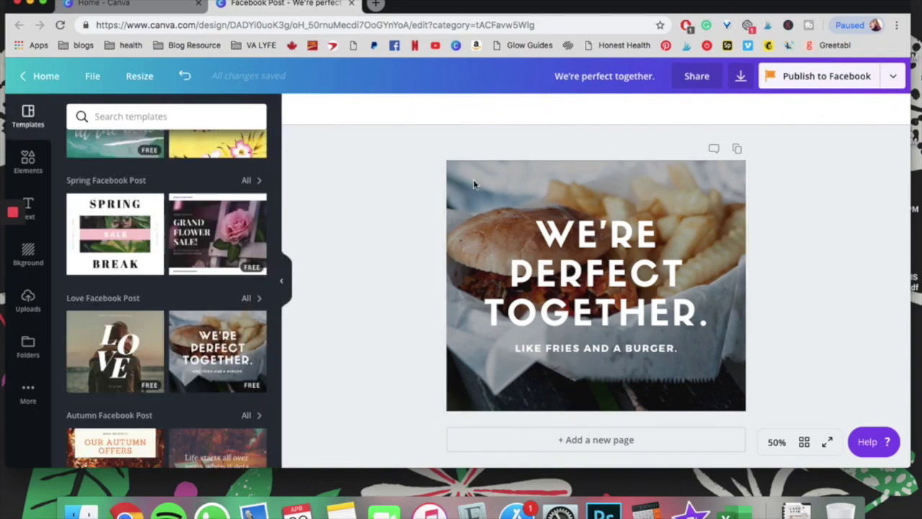
Step: Change the page background to white, shifting the burger photo aside to reach it and back over the page
drag(474, 179, 513, 181)
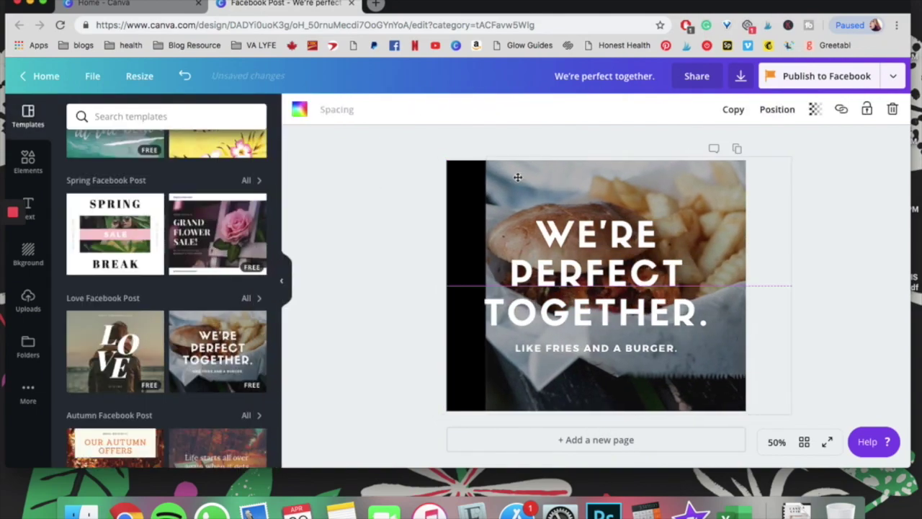
click(456, 188)
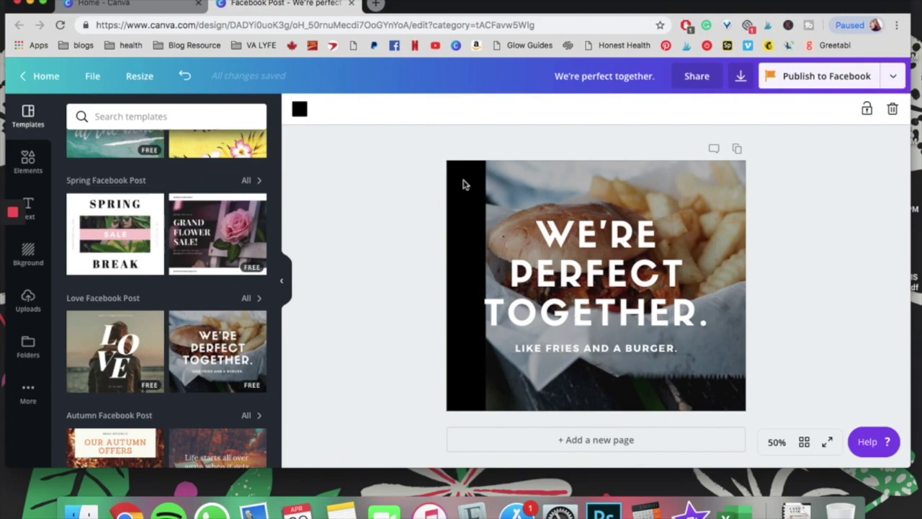
click(300, 109)
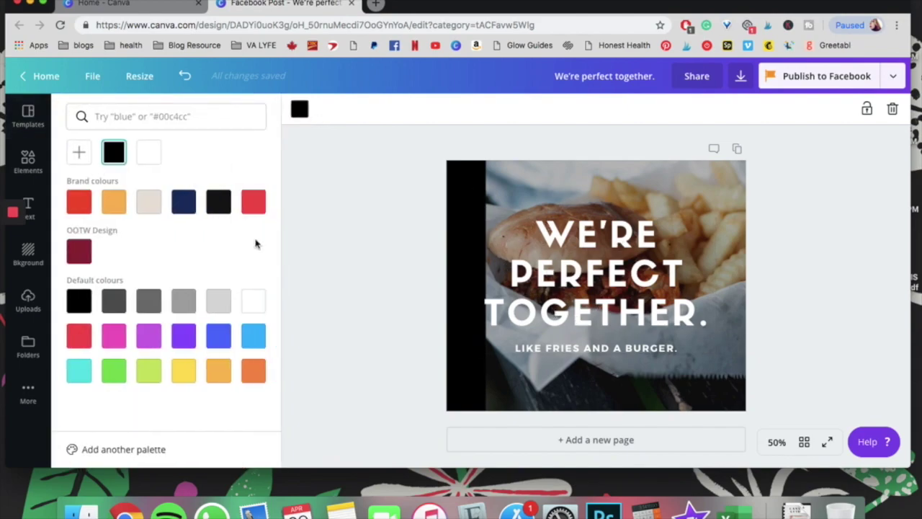
click(252, 301)
click(354, 293)
drag(601, 193, 579, 187)
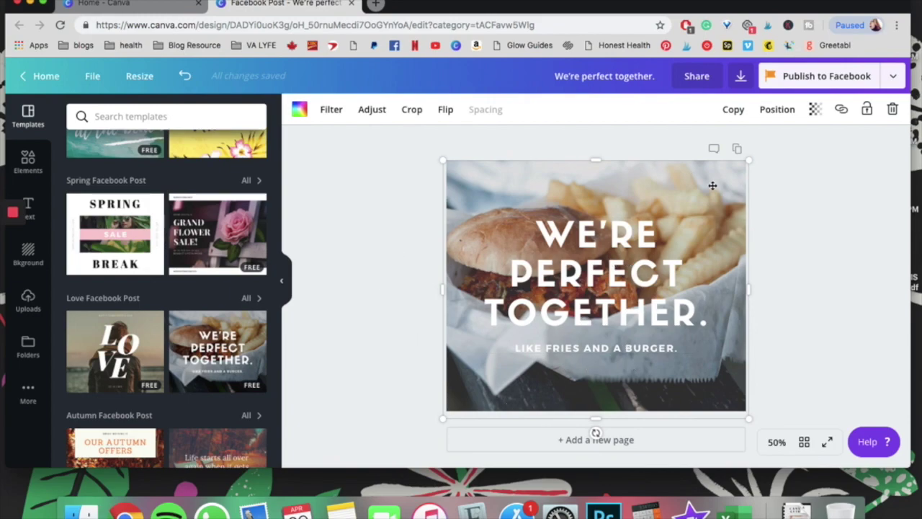
Step: Try the burger photo's transparency at 0 and 100, and return it to 85
click(815, 110)
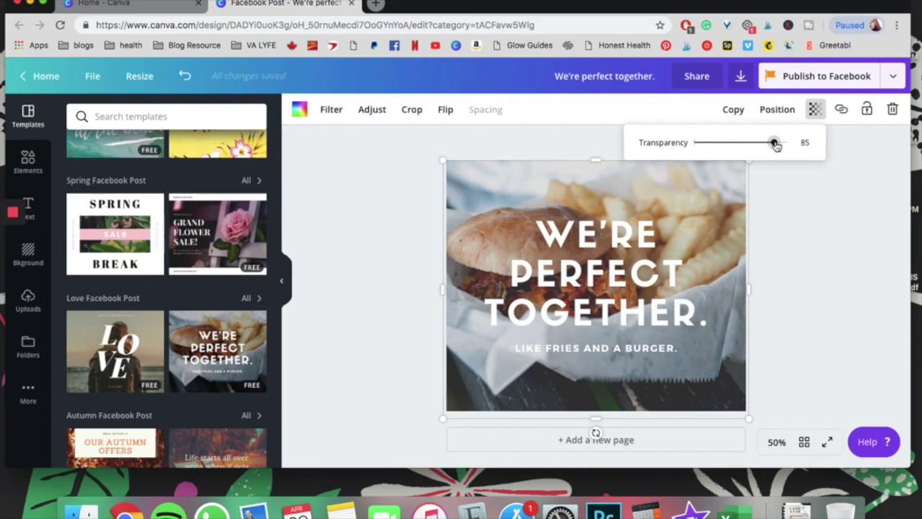
drag(770, 146, 692, 157)
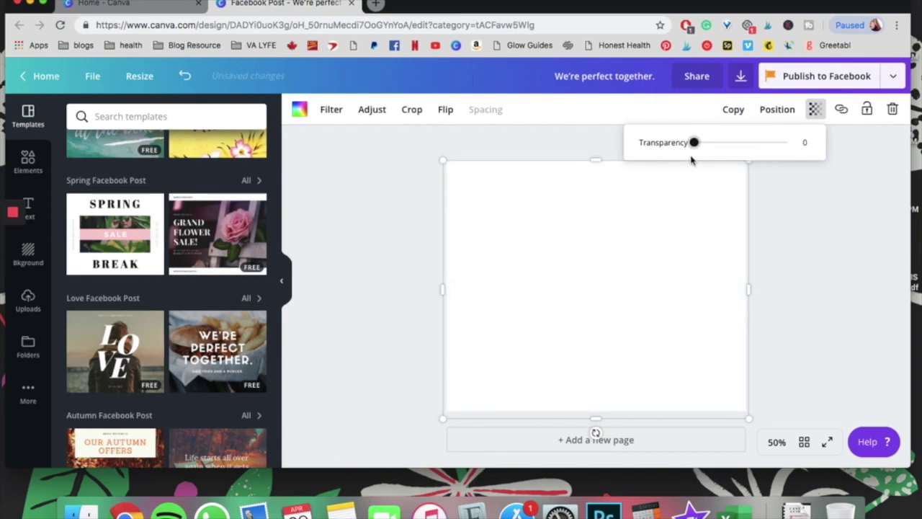
drag(684, 160, 819, 147)
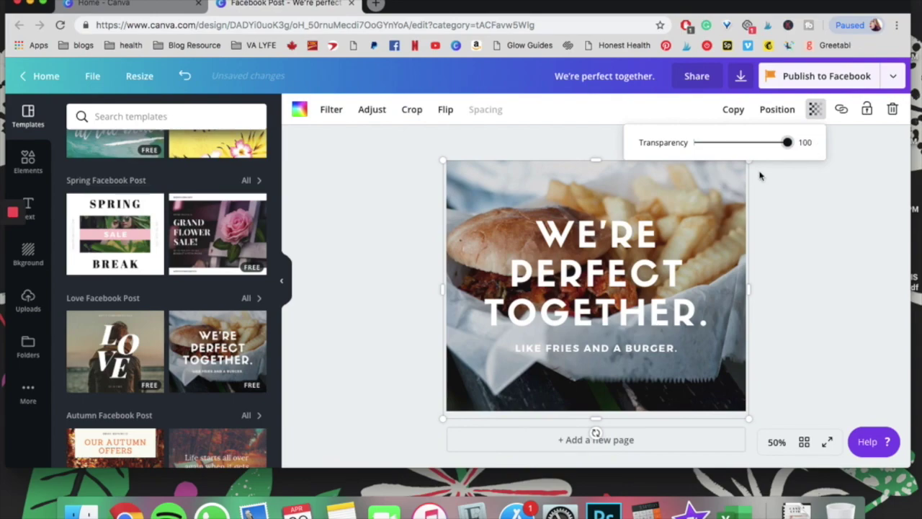
drag(789, 148, 776, 152)
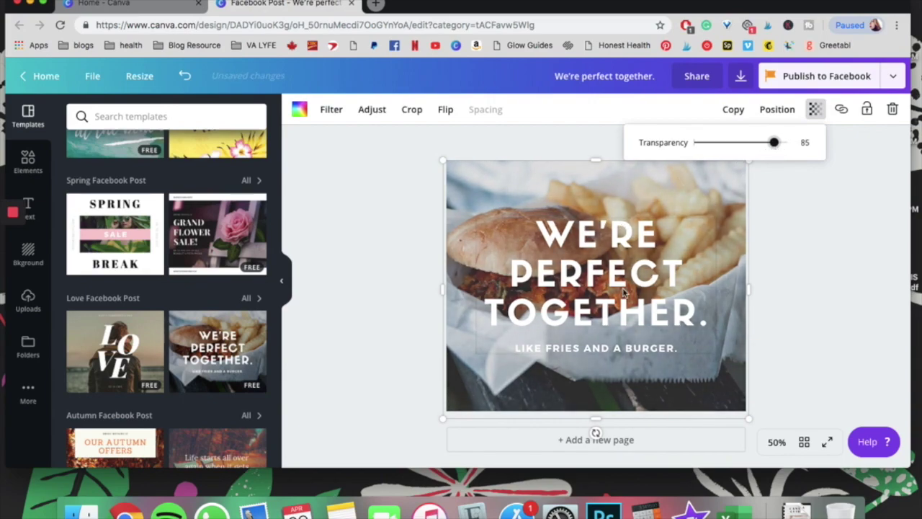
Step: Change the page background to the brand black, moving the burger photo aside to reach it and back over the page
drag(634, 188, 659, 182)
double_click(659, 183)
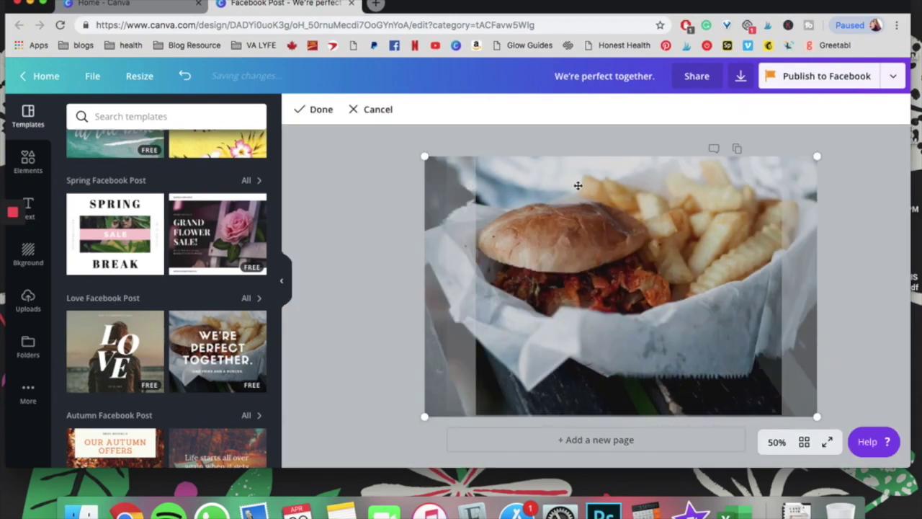
click(864, 234)
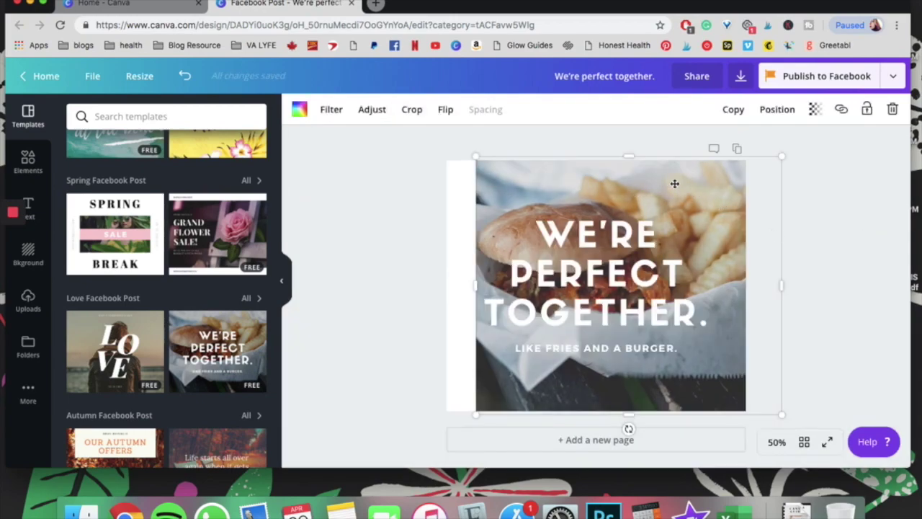
click(461, 204)
click(299, 109)
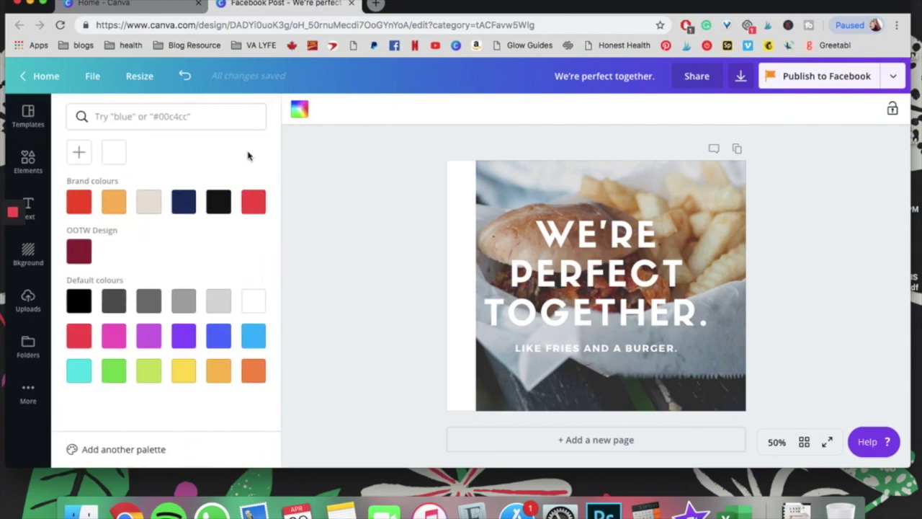
click(216, 206)
click(381, 271)
drag(625, 170, 600, 173)
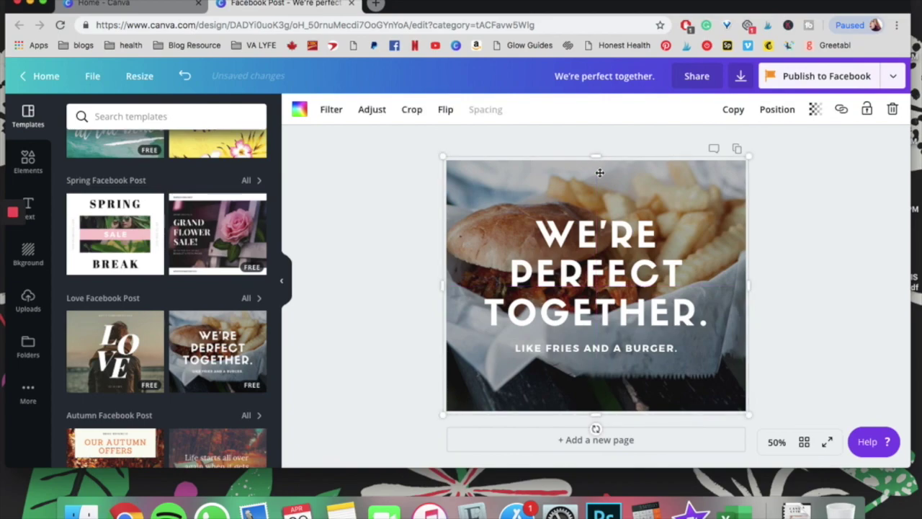
Step: Crop the burger photo by scaling the image slightly smaller from its lower-left corner within the crop frame, and apply the crop
click(413, 109)
drag(572, 317, 506, 383)
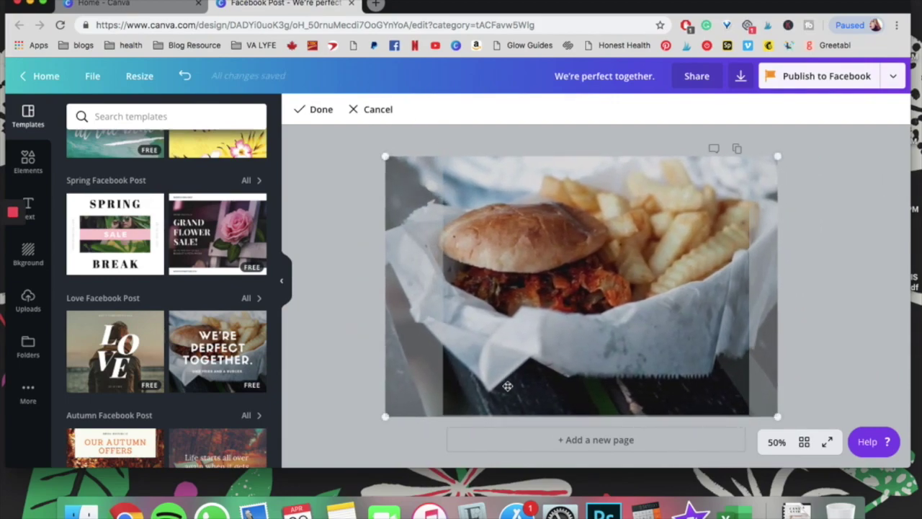
mouse_move(383, 418)
mouse_down()
mouse_move(283, 467)
mouse_move(389, 414)
mouse_up()
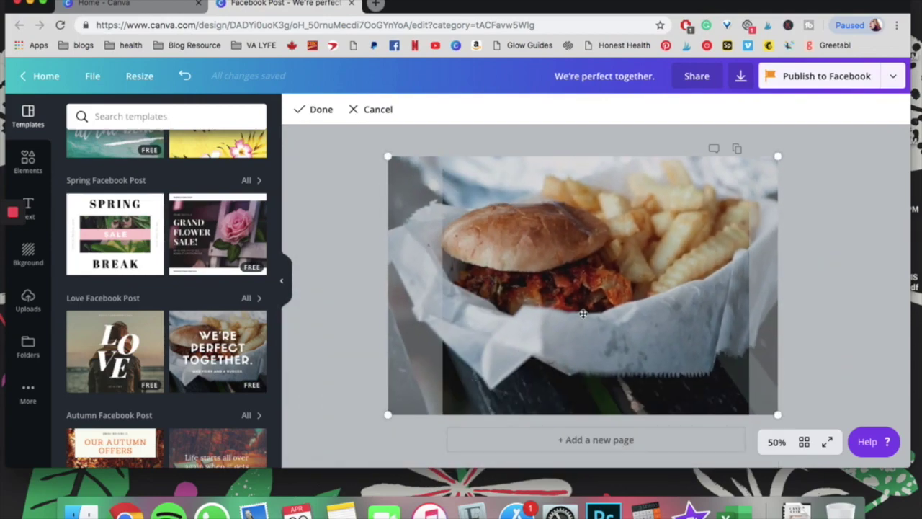
click(816, 316)
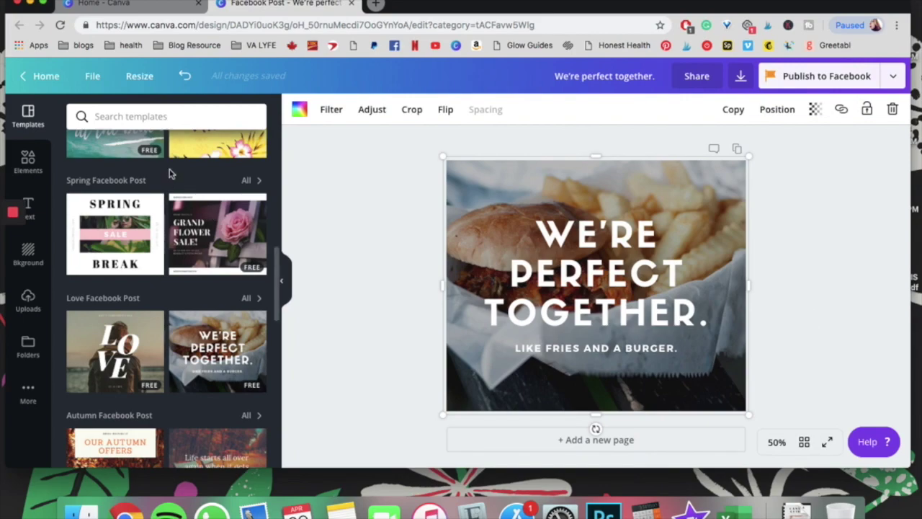
Step: Add a white square from the Shapes collection, widen it to about 795 and centre it on the page
click(28, 162)
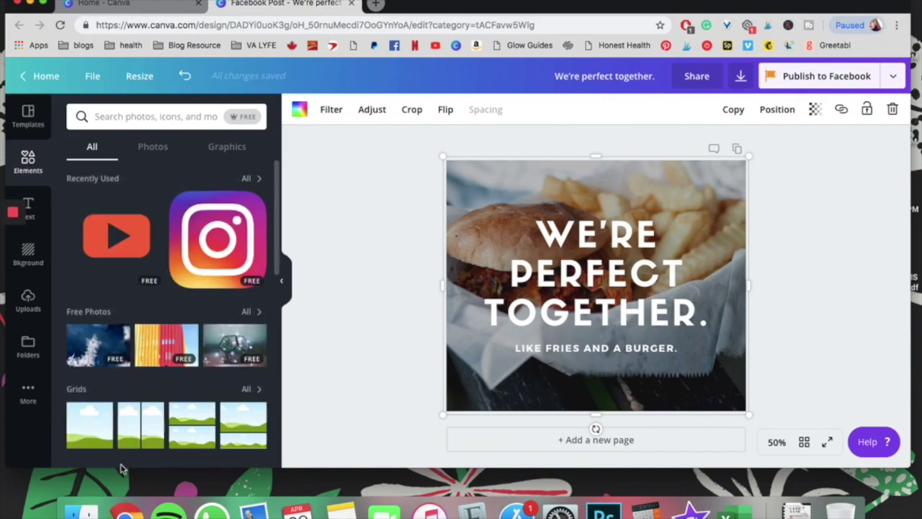
scroll(101, 366, down, 5)
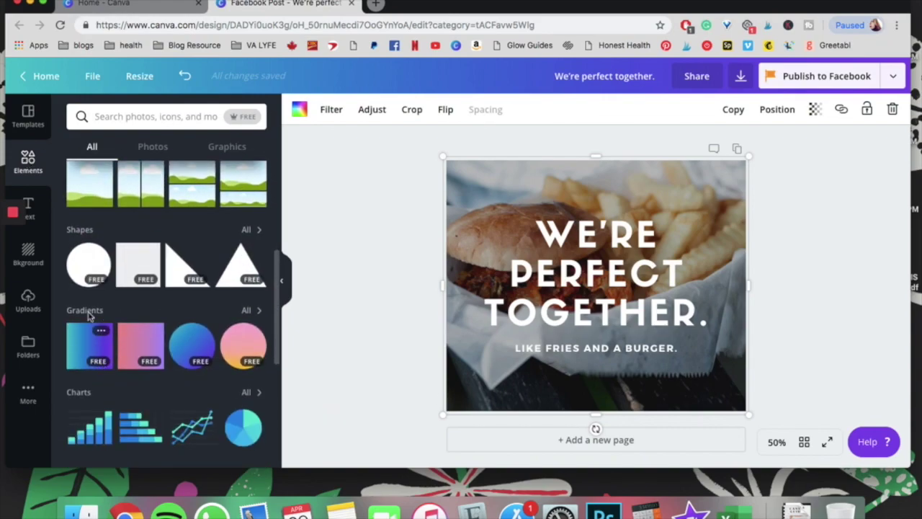
click(258, 235)
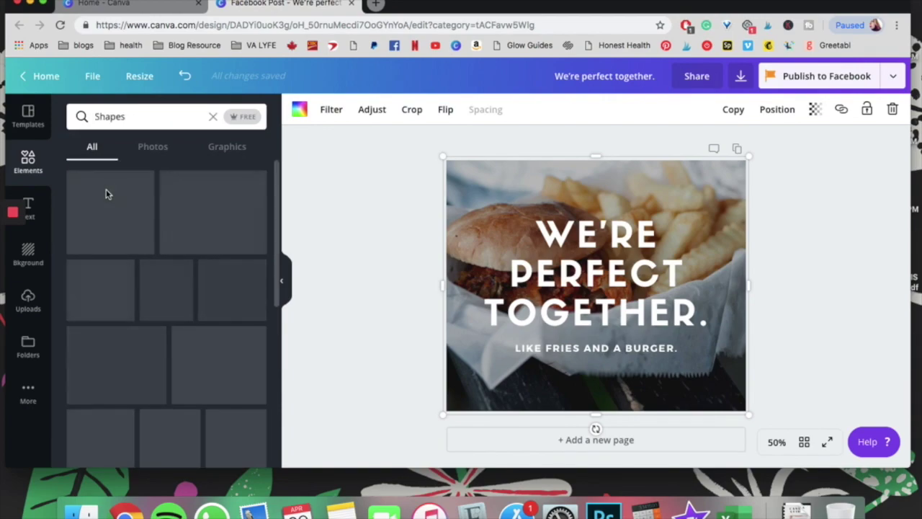
click(161, 210)
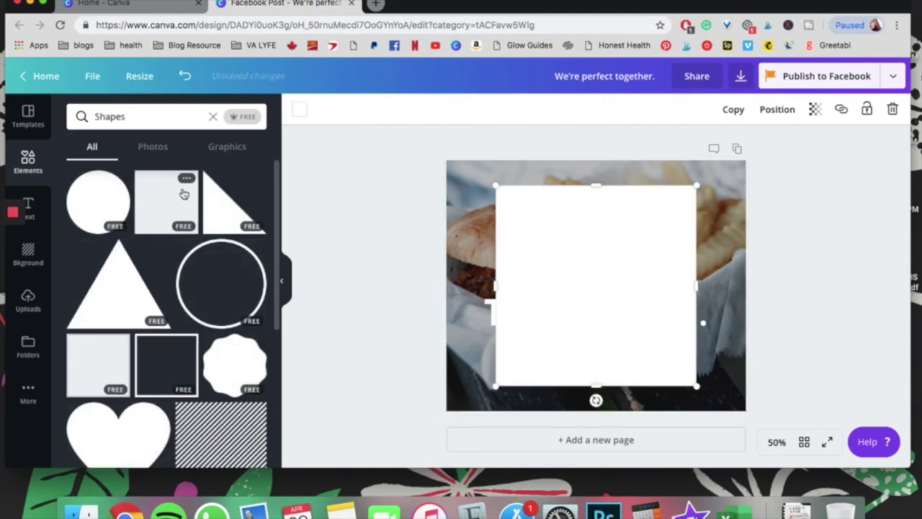
drag(568, 231, 541, 230)
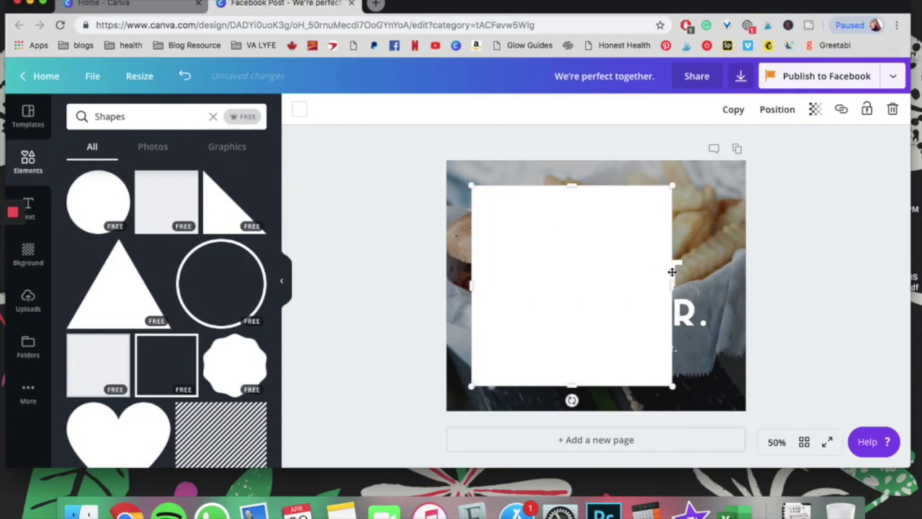
drag(673, 284, 723, 284)
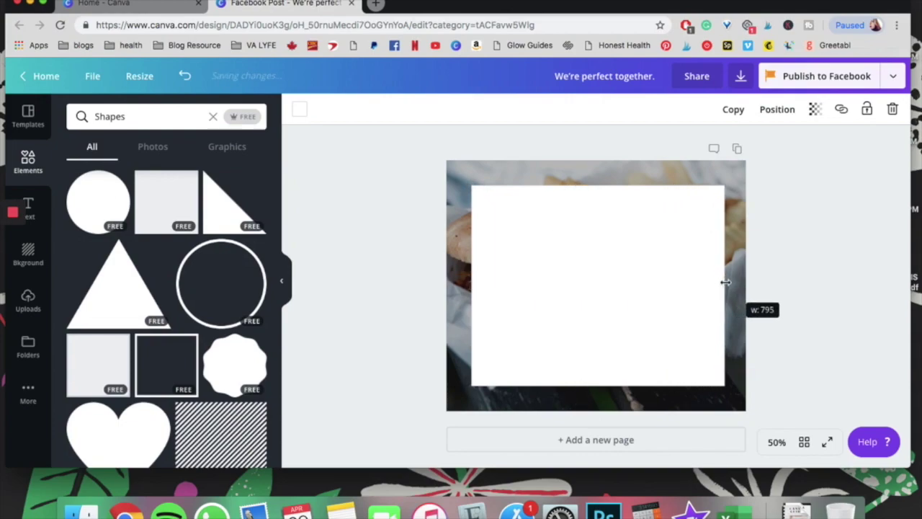
drag(656, 282, 652, 283)
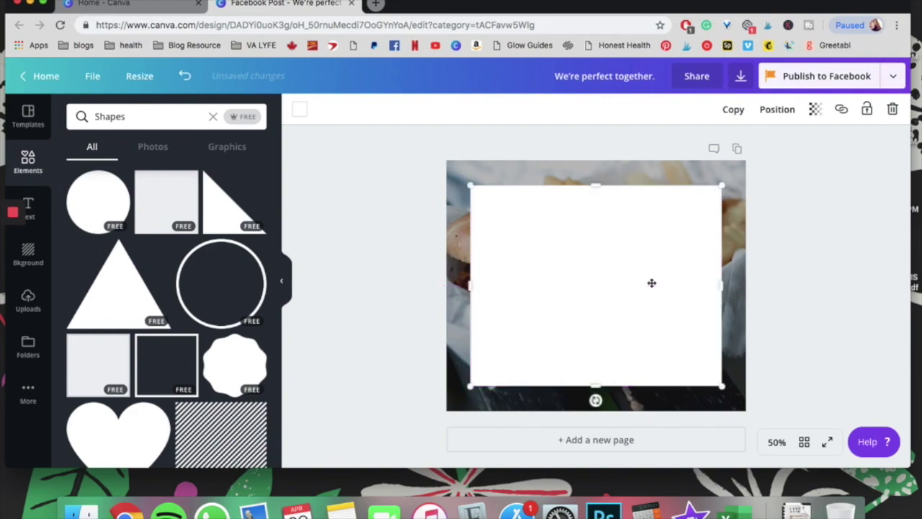
Step: Fill the rectangle with the default medium grey and send it backwards behind the text
click(299, 109)
click(184, 302)
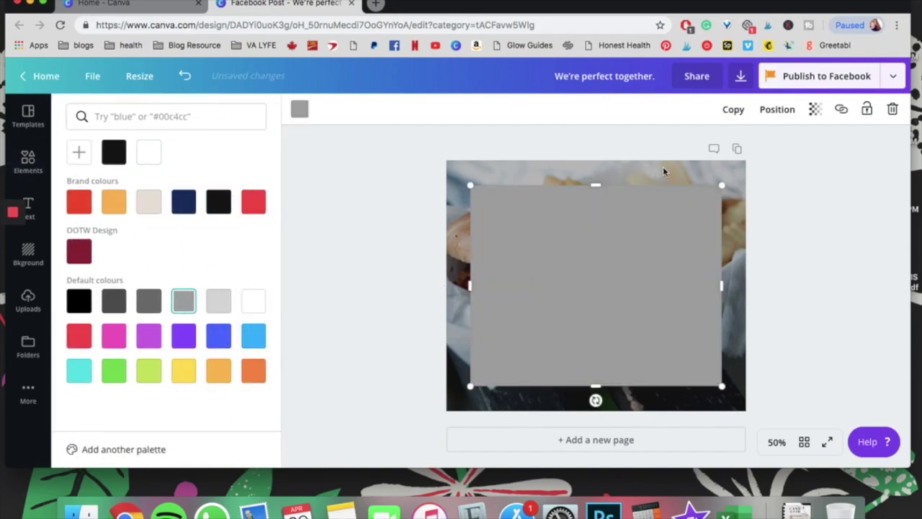
click(788, 114)
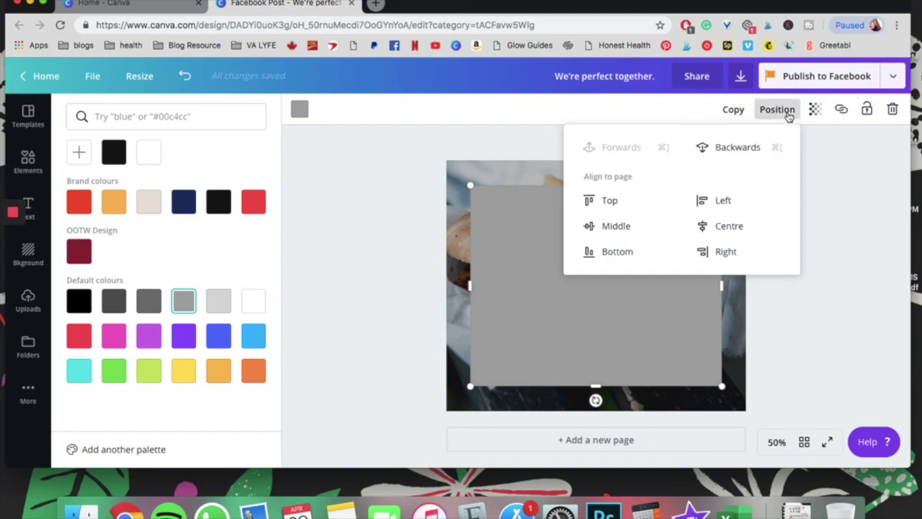
click(821, 341)
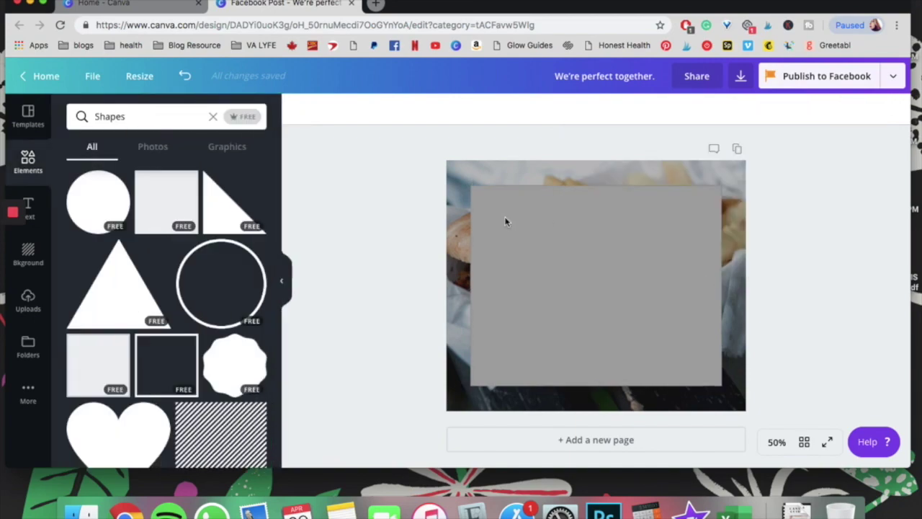
click(604, 287)
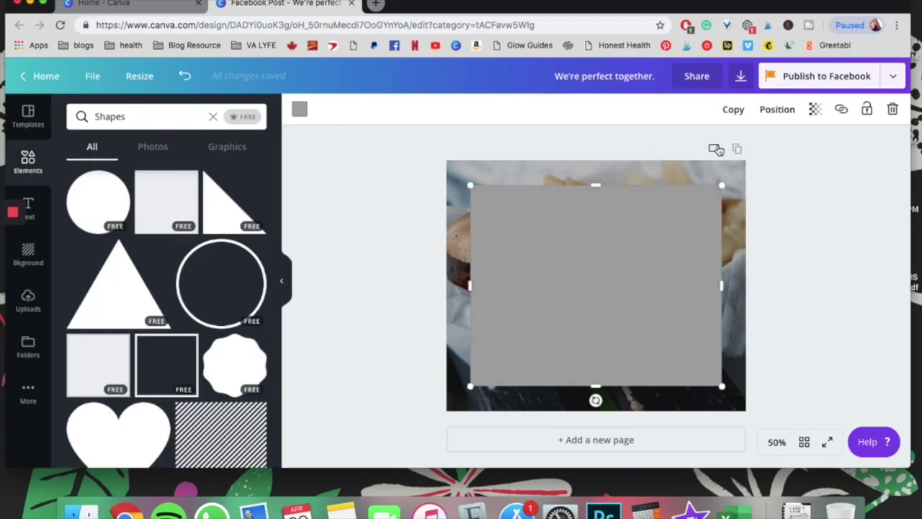
click(777, 111)
click(750, 147)
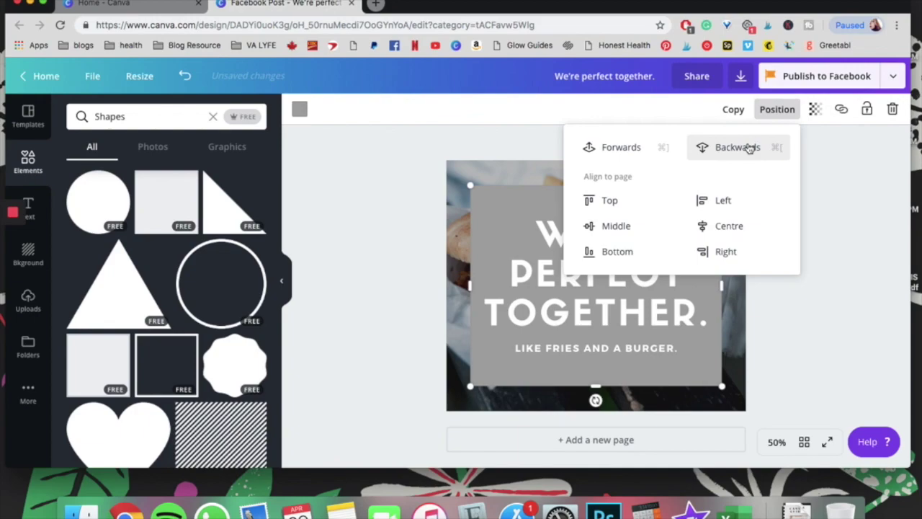
click(787, 298)
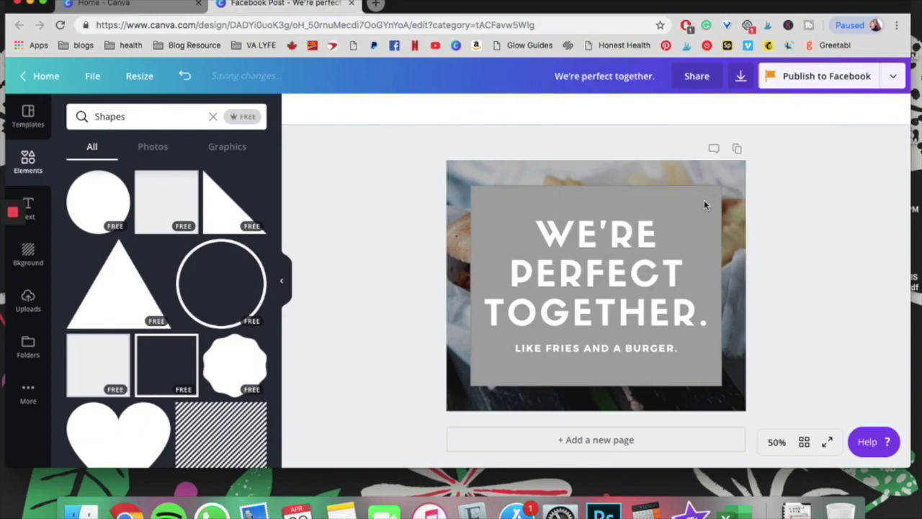
Step: Set the grey rectangle's transparency to 64, and delete the rectangle from the page
click(704, 201)
click(815, 109)
drag(788, 143, 757, 148)
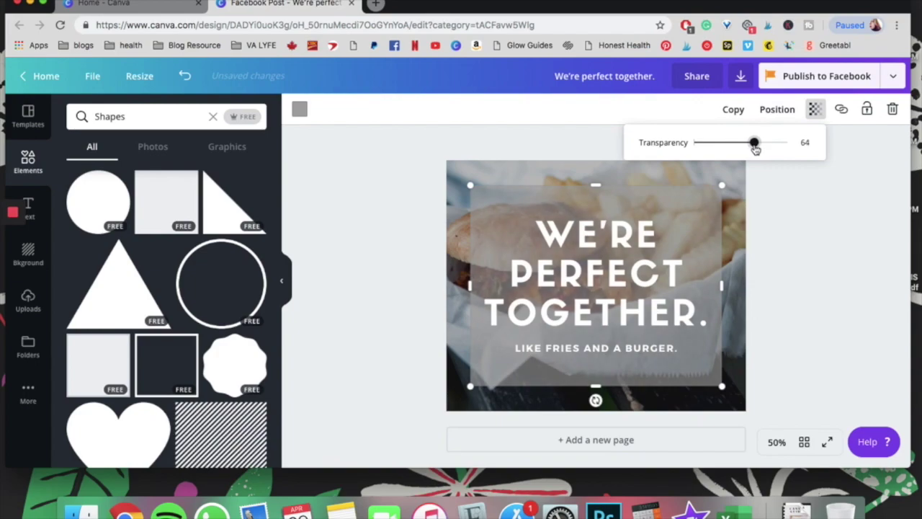
click(804, 255)
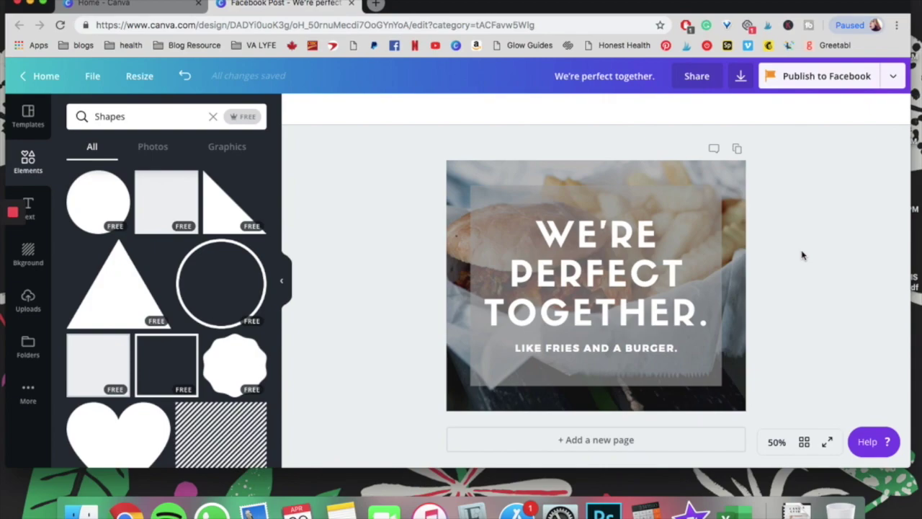
click(711, 194)
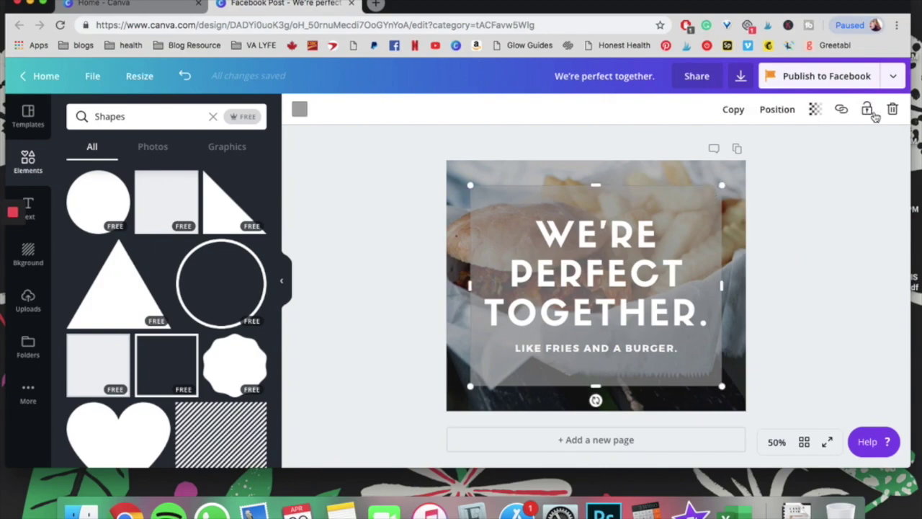
click(891, 108)
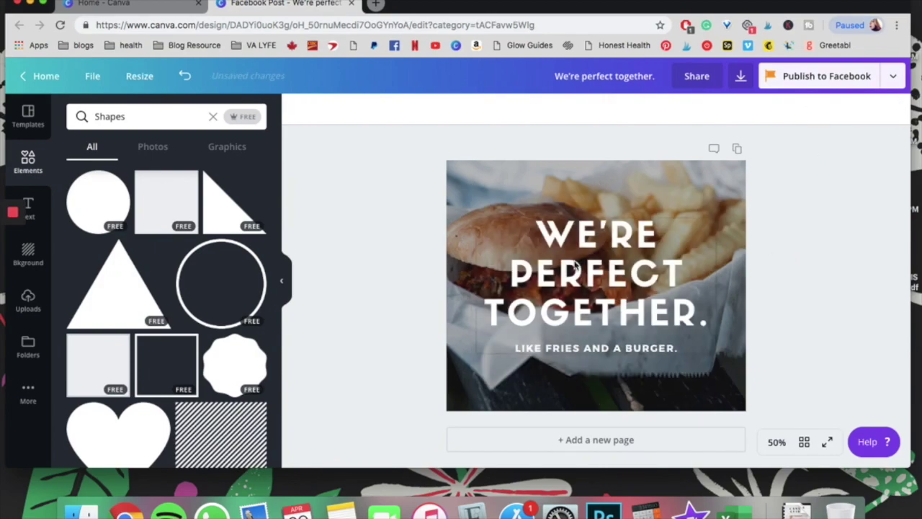
Step: View the uploaded images and the upload file chooser without choosing a file
click(29, 303)
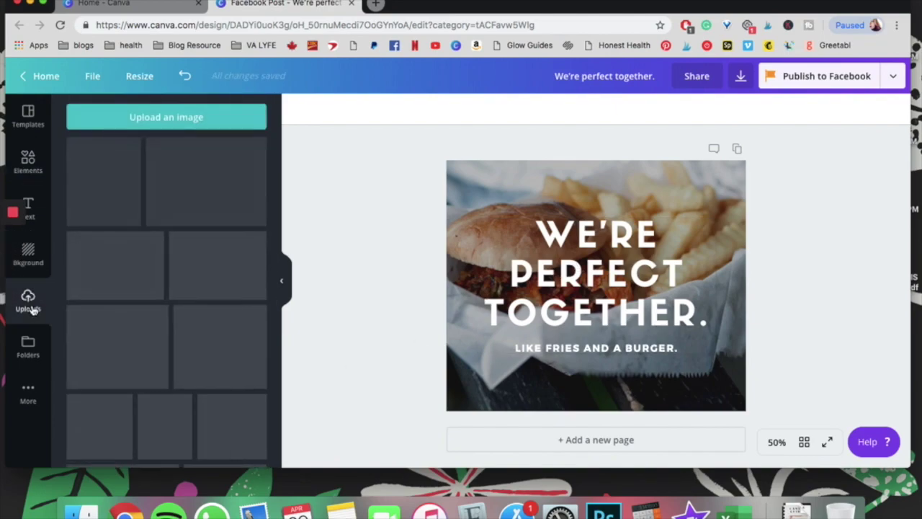
click(184, 121)
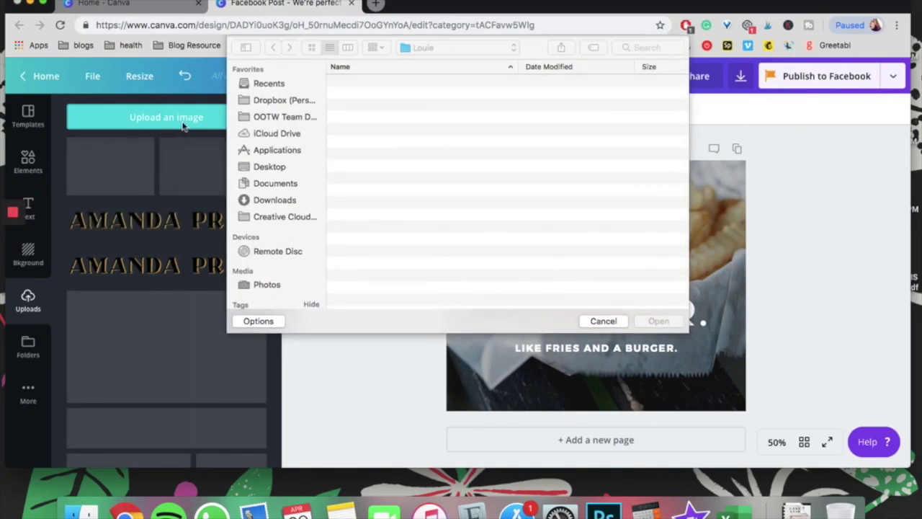
click(603, 321)
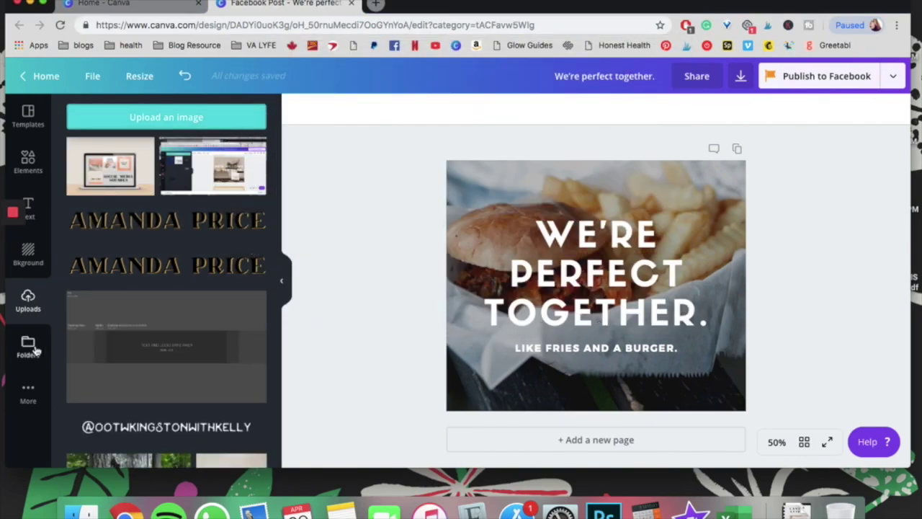
Step: Show all photo folders and open the VA-Bundle Images (PURCHASED) folder
click(28, 347)
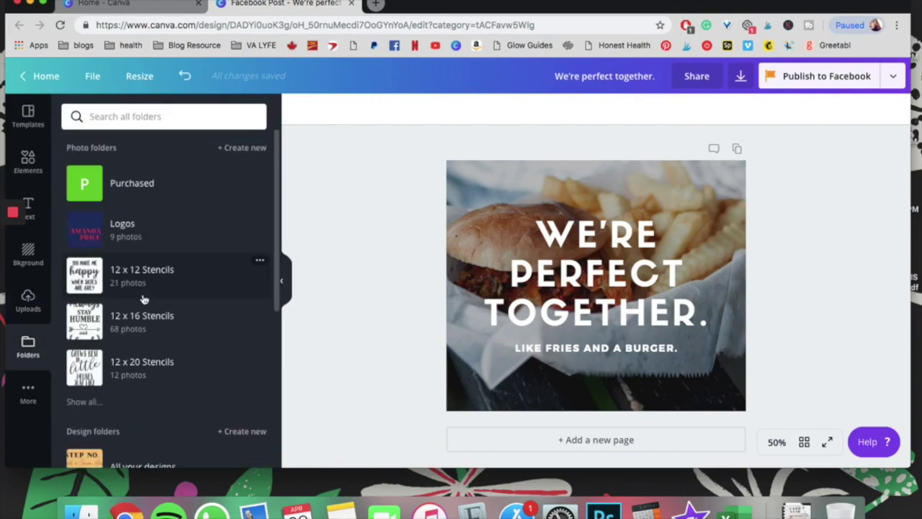
click(82, 402)
scroll(132, 309, down, 15)
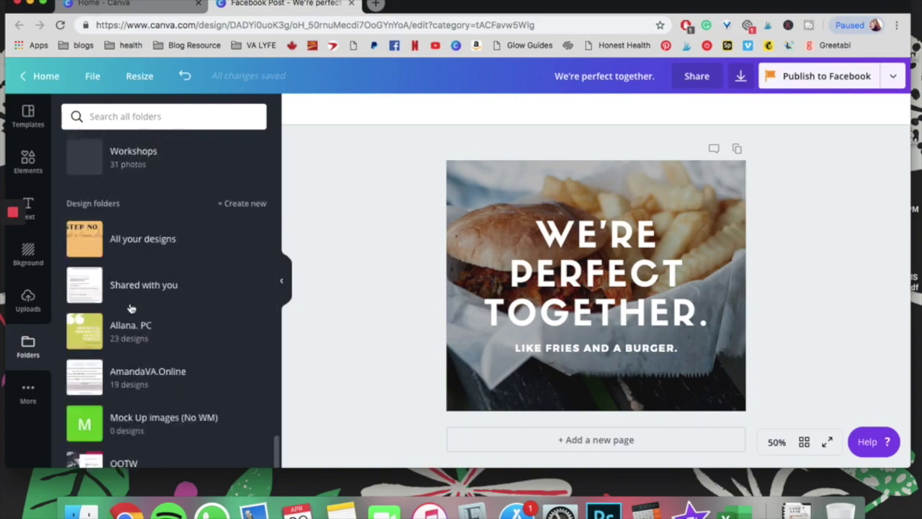
scroll(130, 306, up, 10)
scroll(130, 317, down, 4)
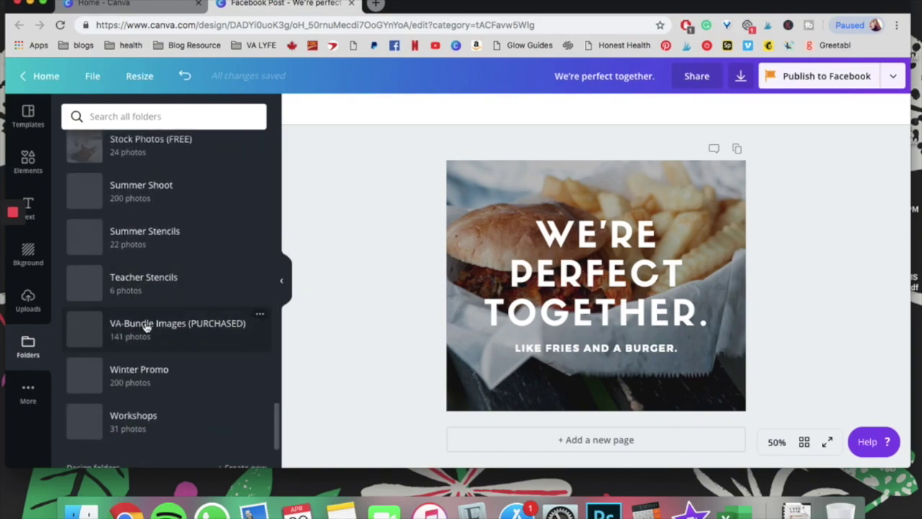
click(146, 326)
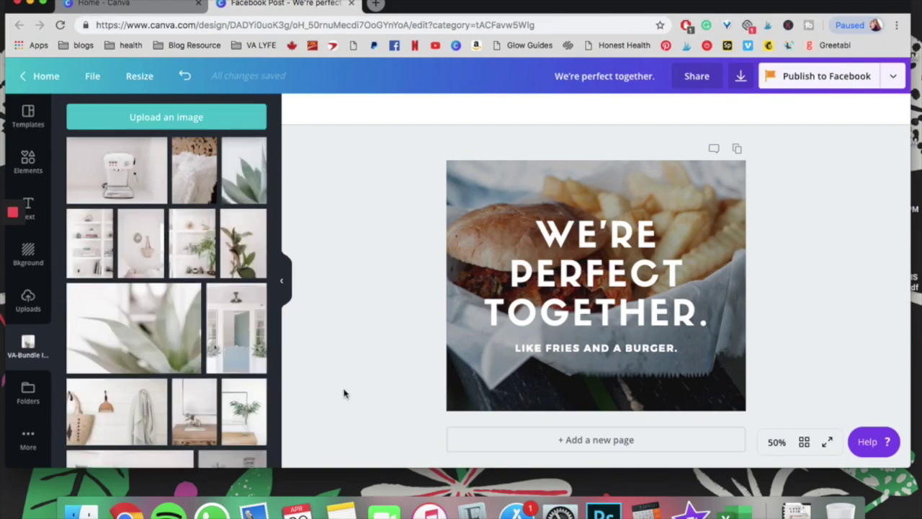
Step: Replace the burger photo with the folder's photo of a wooden bench with dark patterned cushions beneath windows
scroll(214, 414, down, 5)
scroll(213, 416, down, 3)
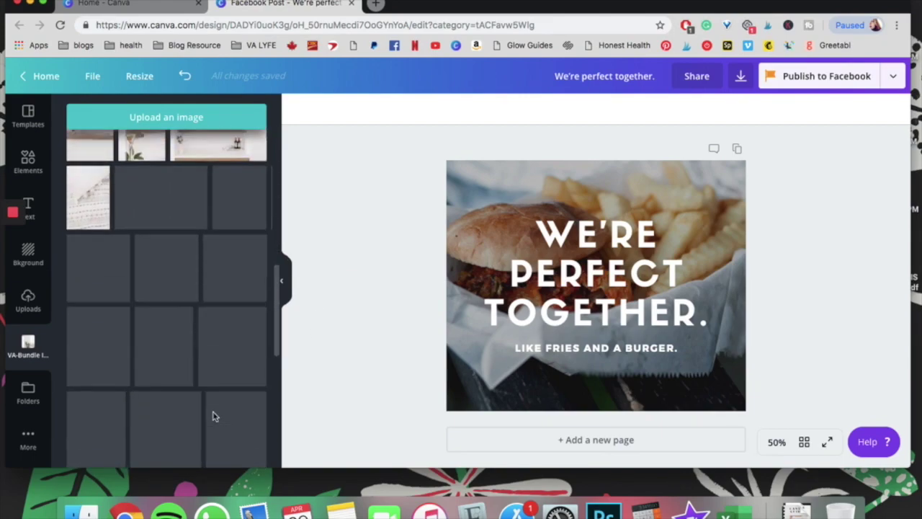
scroll(213, 416, down, 5)
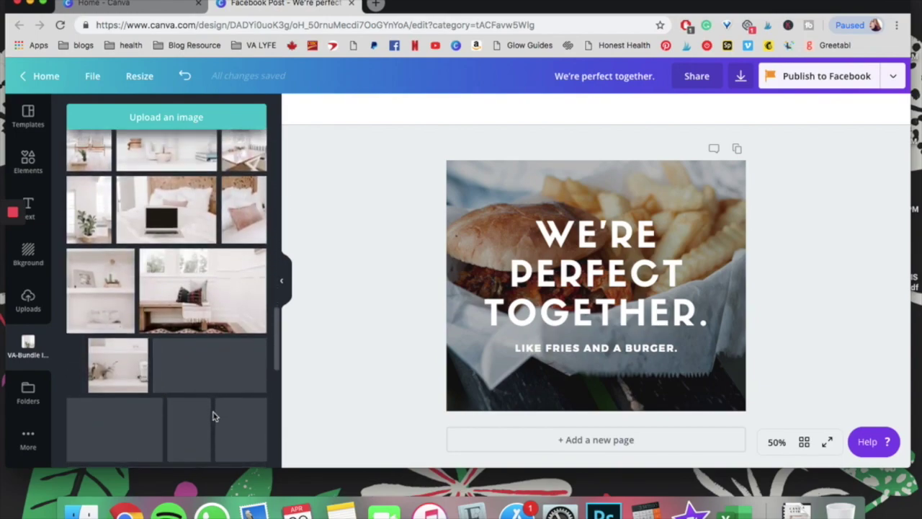
scroll(213, 416, down, 2)
drag(170, 242, 459, 198)
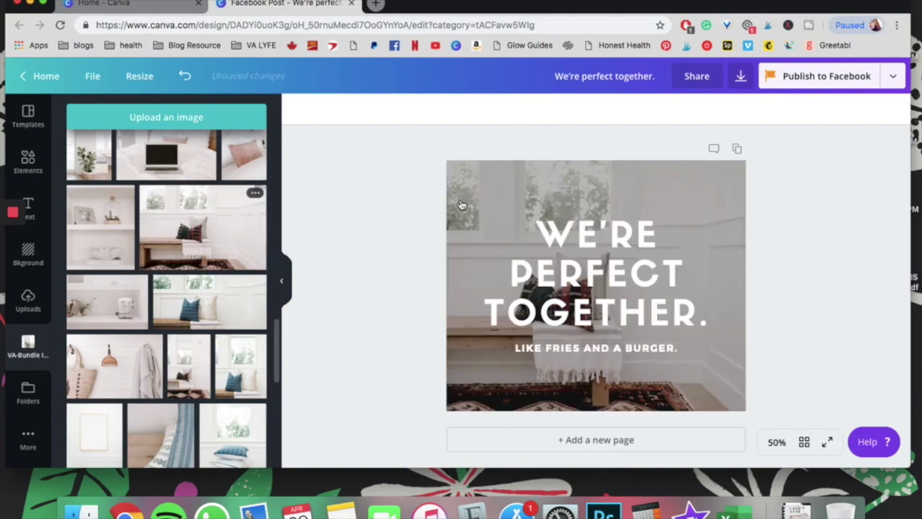
Step: Enlarge the bench photo within its frame and reposition it so the patterned cushions sit behind the headline
click(461, 200)
click(408, 109)
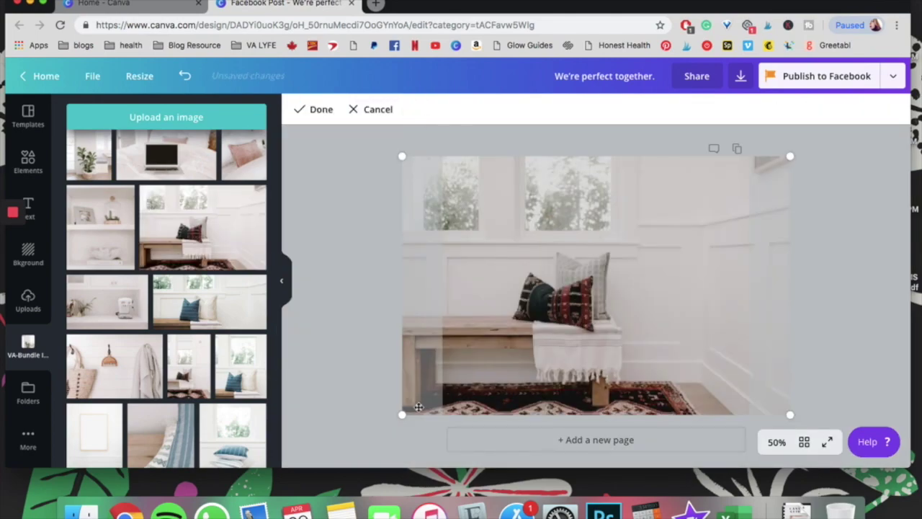
drag(404, 413, 310, 461)
drag(608, 309, 779, 185)
key(Return)
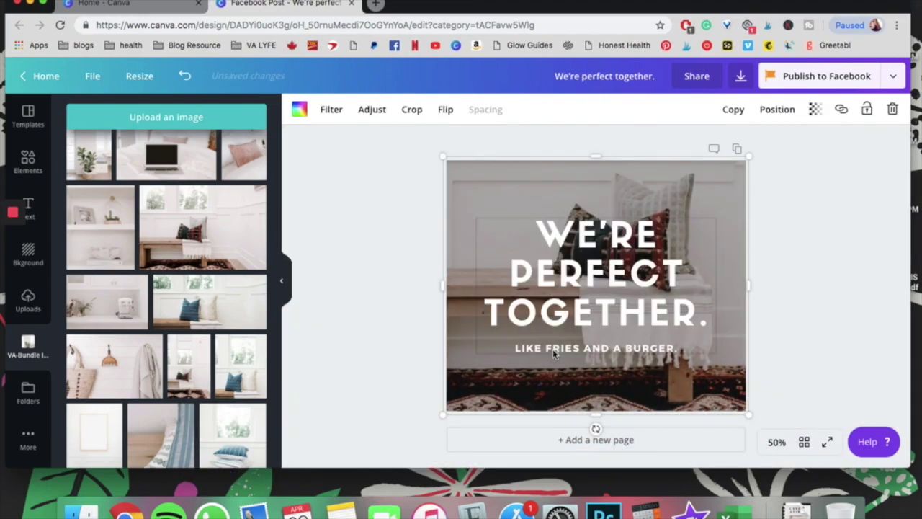
Step: Replace the headline "WE'RE PERFECT TOGETHER." with "NEW PILLOWS IN STOCK"
double_click(594, 287)
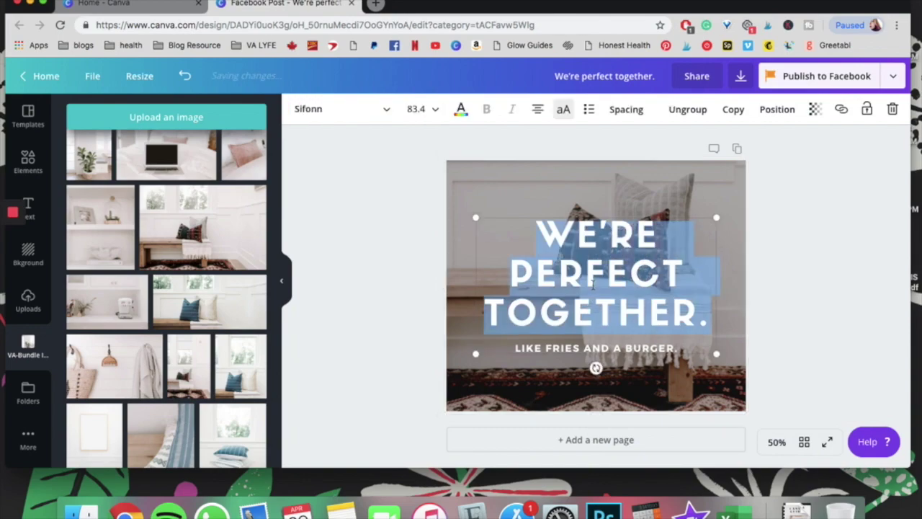
text(NEW PIL)
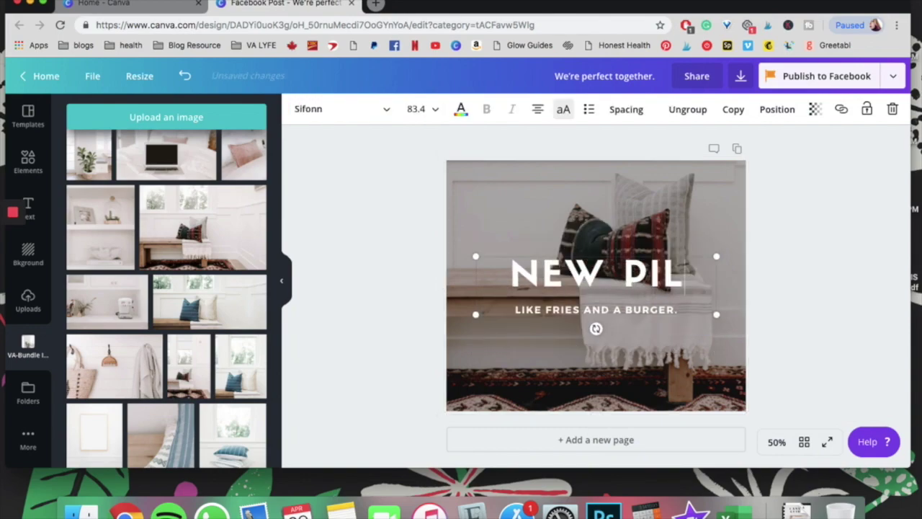
text(LOWS IN STOCK)
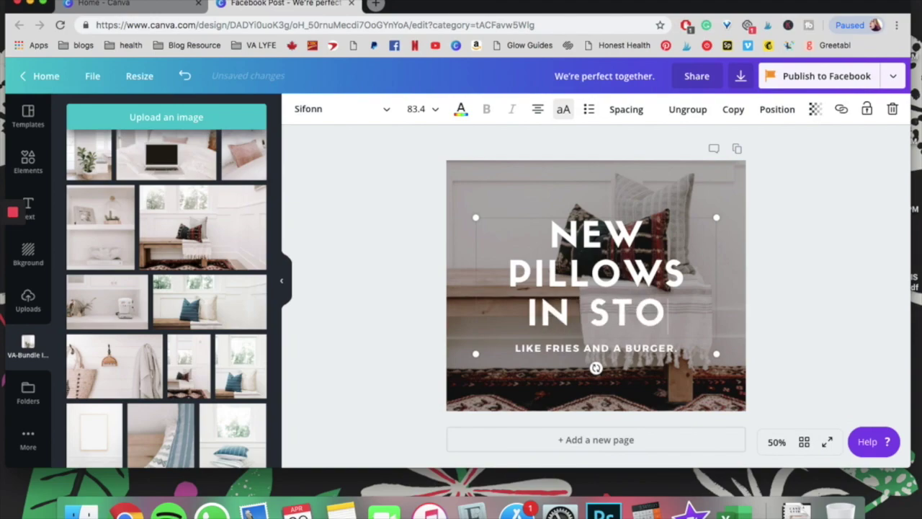
click(840, 315)
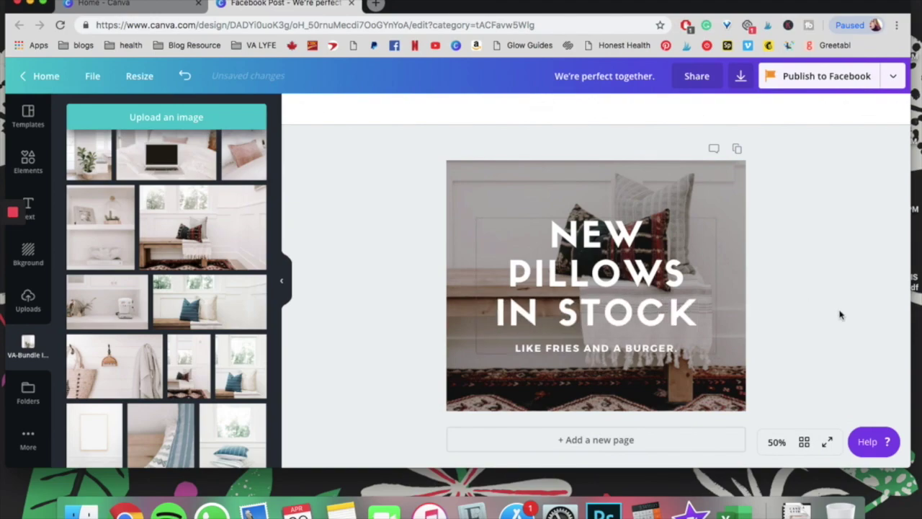
Step: Ungroup the headline and tagline, and move the tagline down over the rug near the photo's lower edge
click(657, 350)
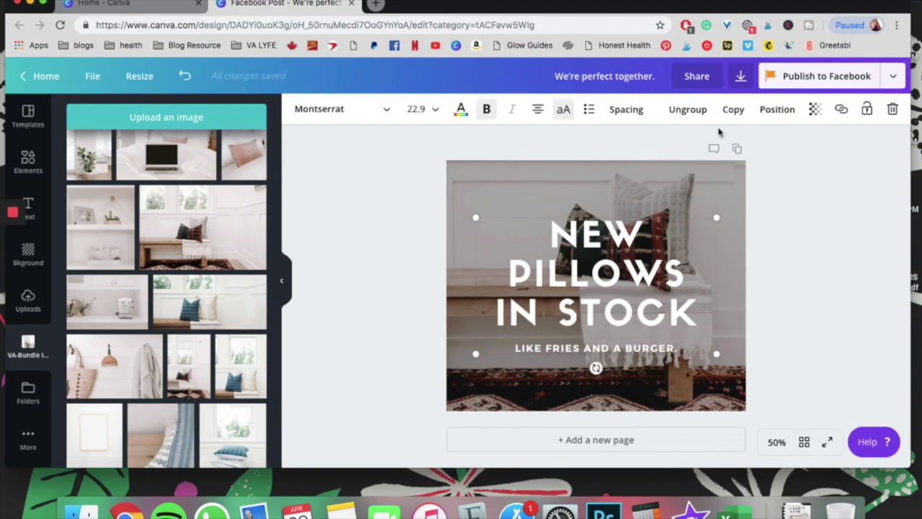
click(688, 109)
click(793, 227)
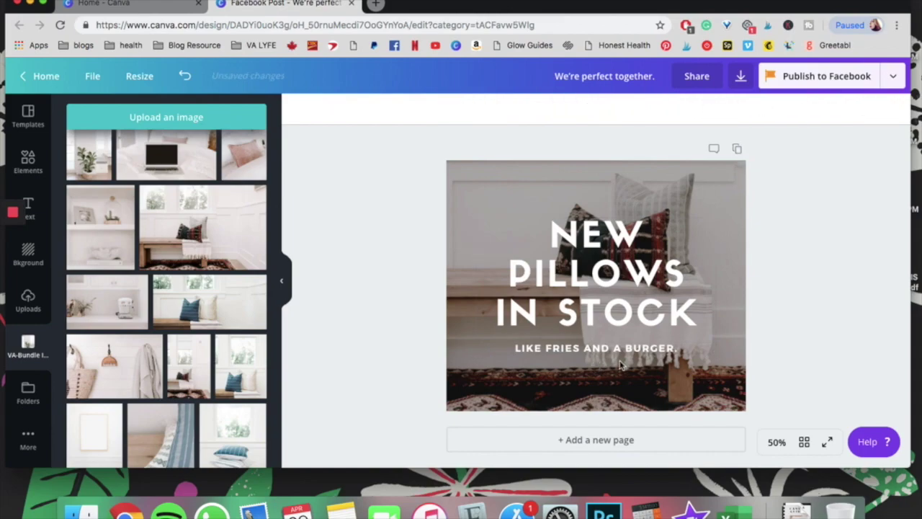
drag(627, 352, 623, 392)
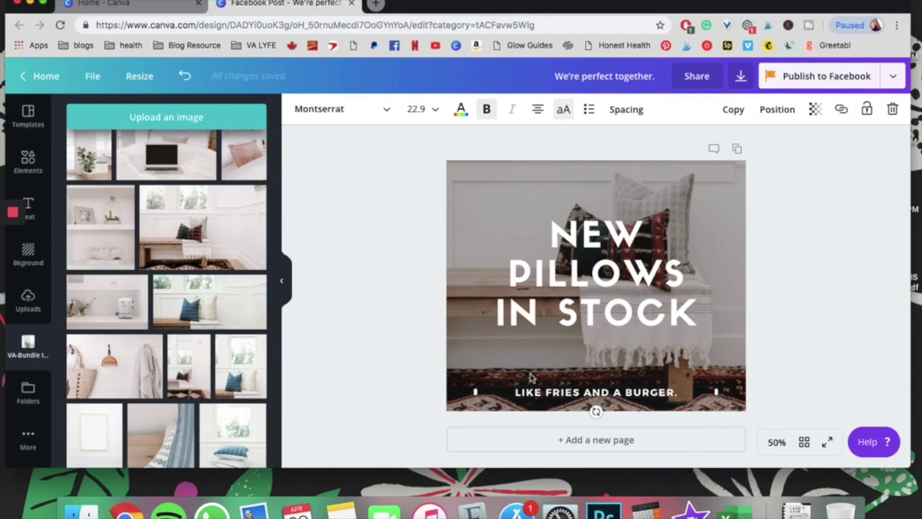
Step: Replace the tagline with "LINK IN BIO", and rewrite it as "FOLLOW THE LINK TO SHOP!"
double_click(623, 392)
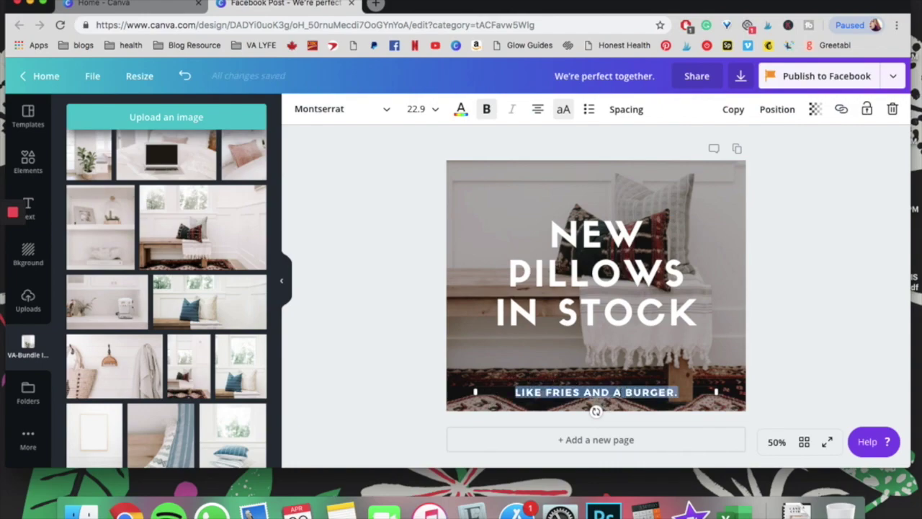
text(LINK IN BIO)
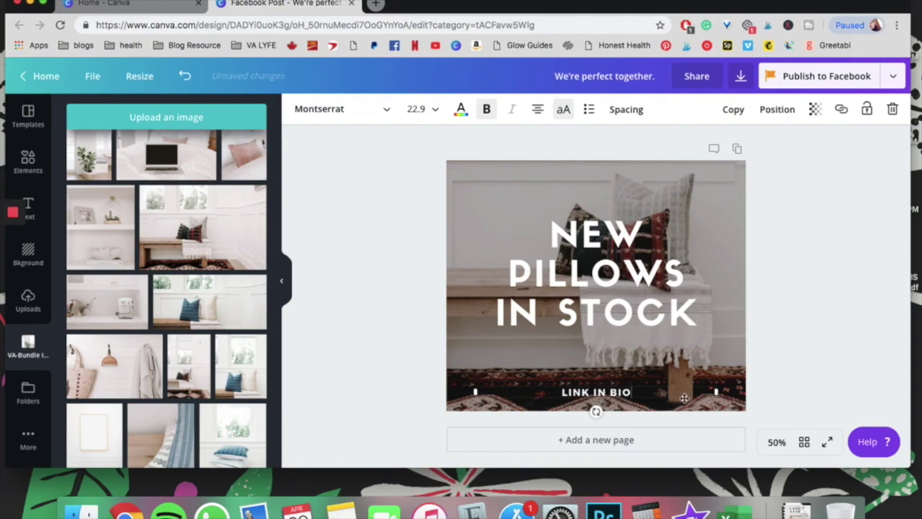
drag(632, 392, 561, 392)
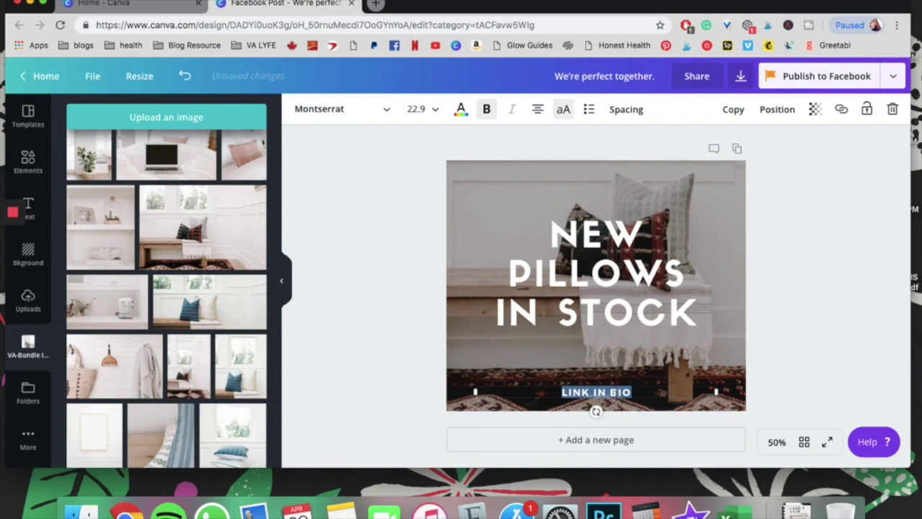
text(FOLLOWTHE)
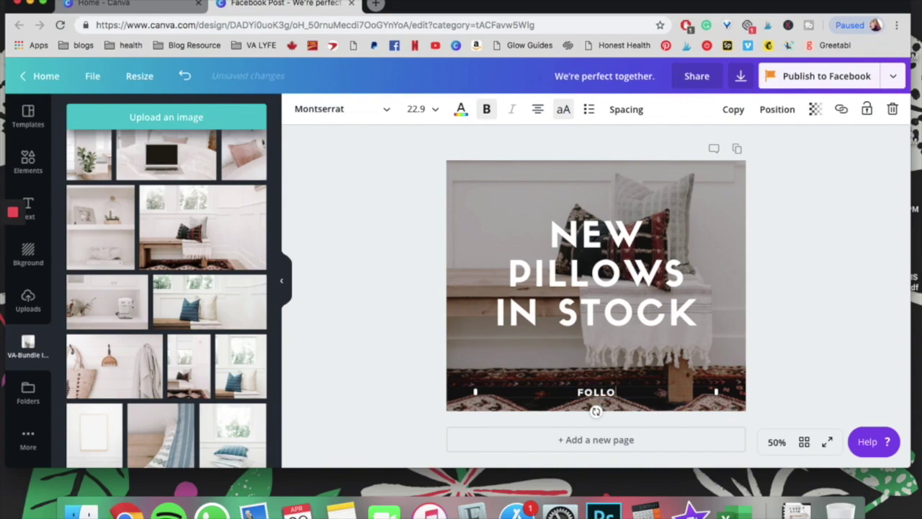
key(BackSpace)
key(BackSpace)
key(BackSpace)
text(THE LINK)
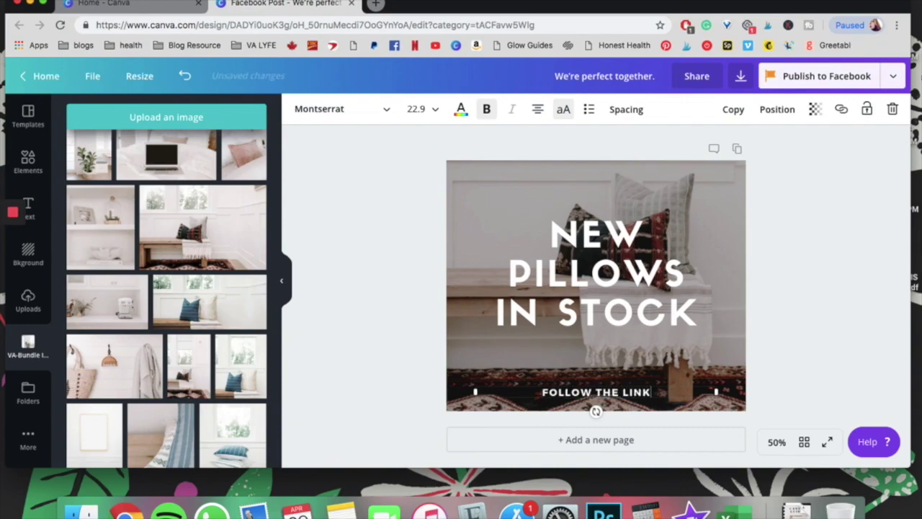
text( TO SHOP!)
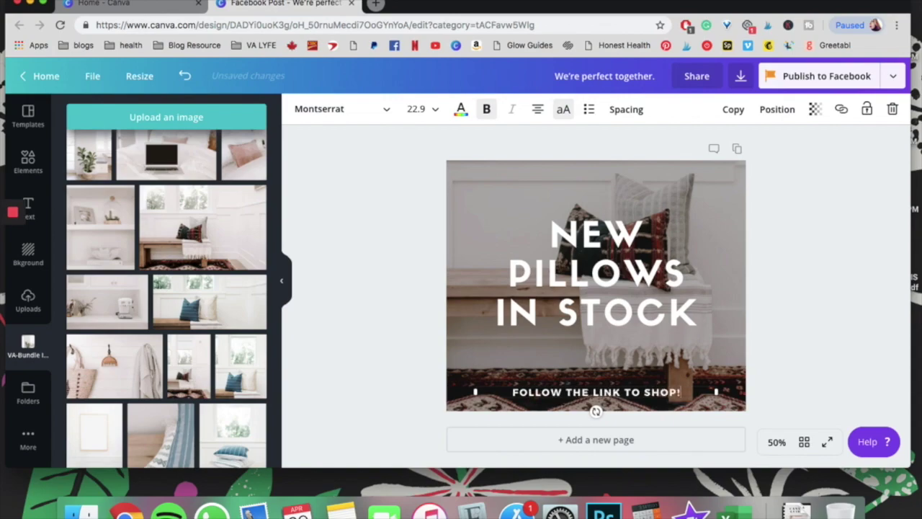
click(801, 321)
Step: Narrow the headline's text box slightly, keeping its text on three lines
click(658, 272)
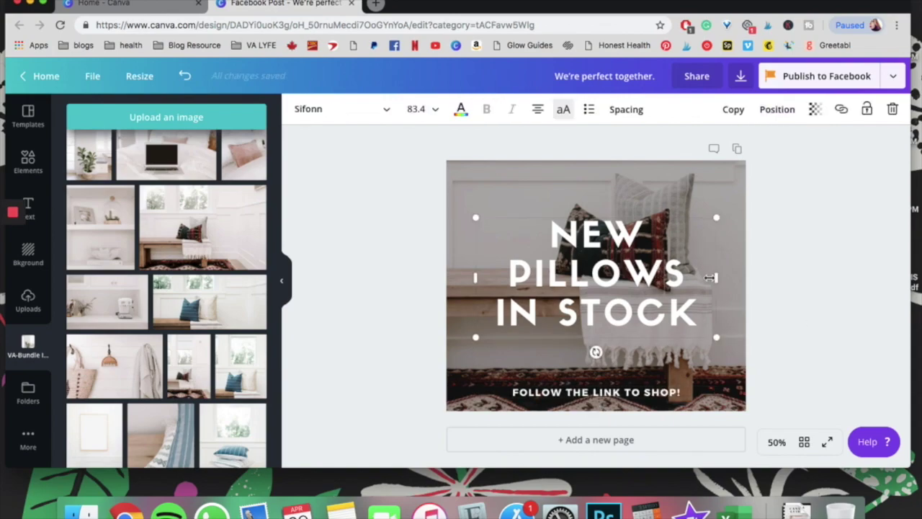
drag(709, 277, 667, 277)
click(806, 302)
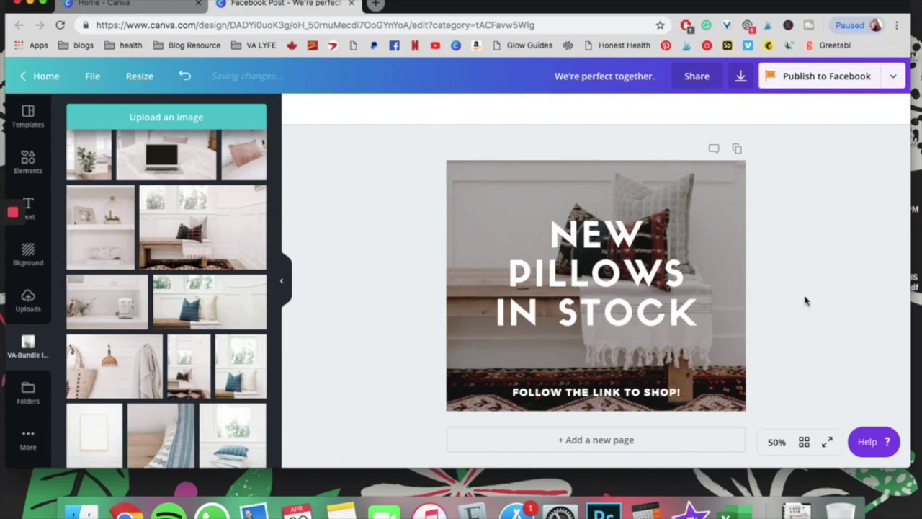
Step: Add a second page to the design and set its background to the beige brand colour
click(599, 439)
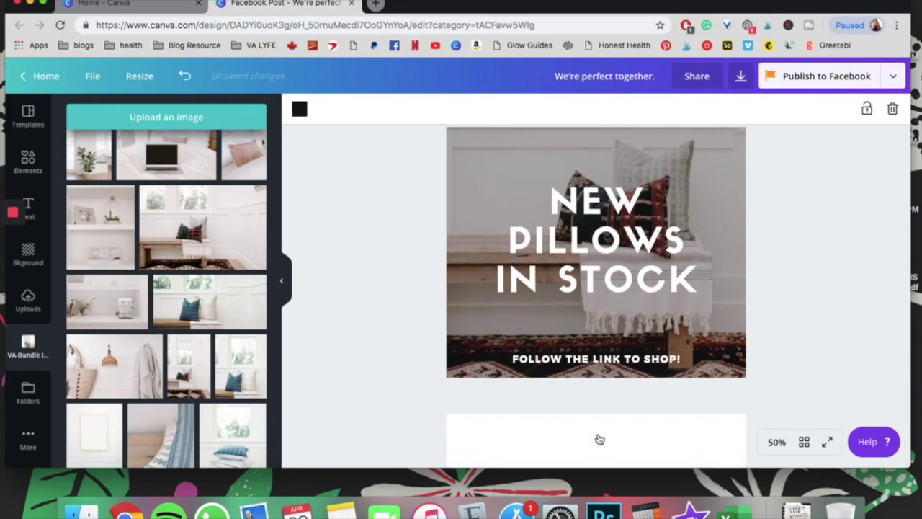
click(299, 110)
click(148, 209)
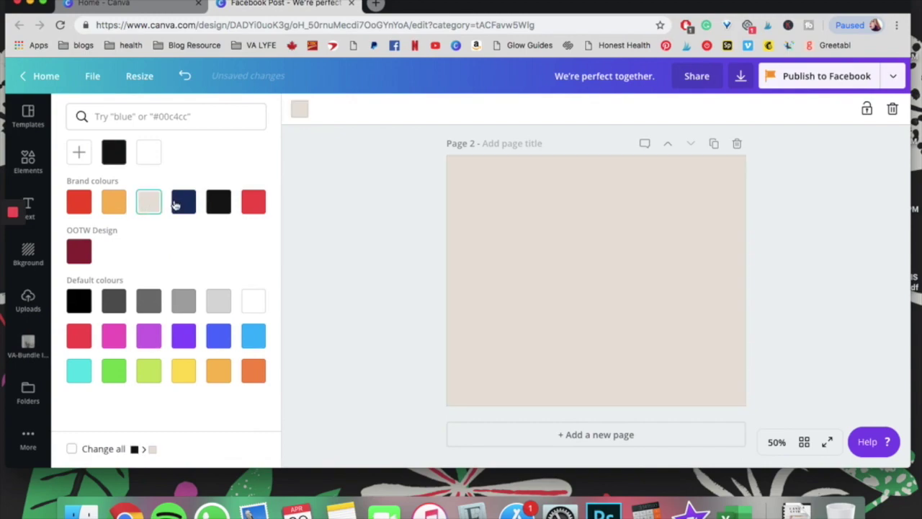
click(360, 283)
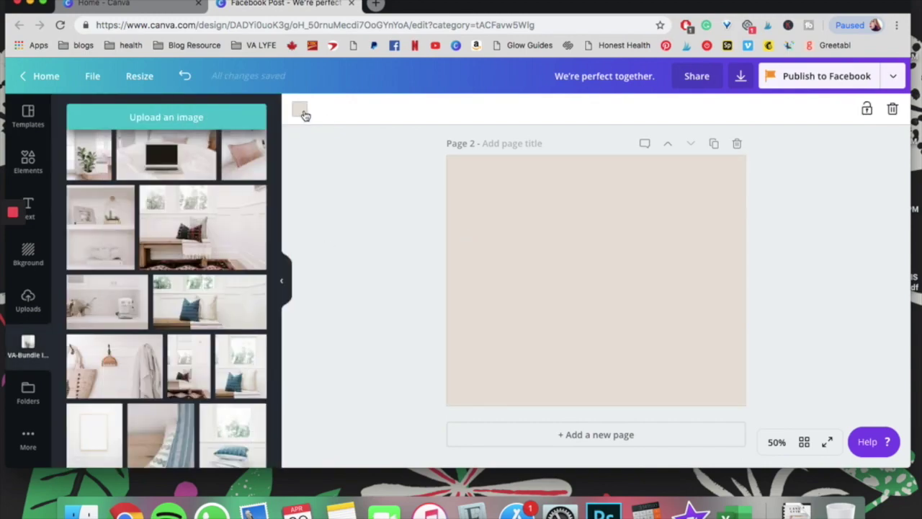
Step: Change the second page's background to the orange brand colour
click(300, 109)
click(115, 202)
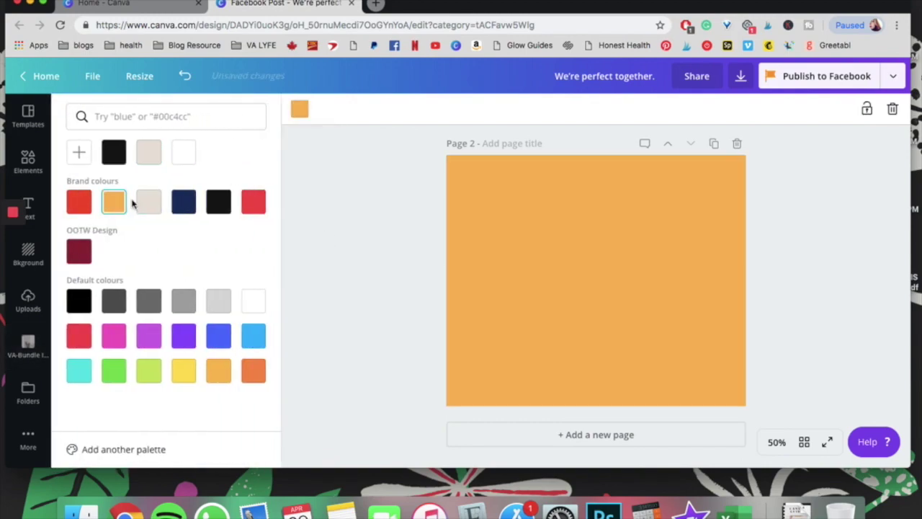
click(286, 290)
Step: Add a white square shape to page 2, stretch it into a rectangle and centre it, leaving an even orange border
click(28, 159)
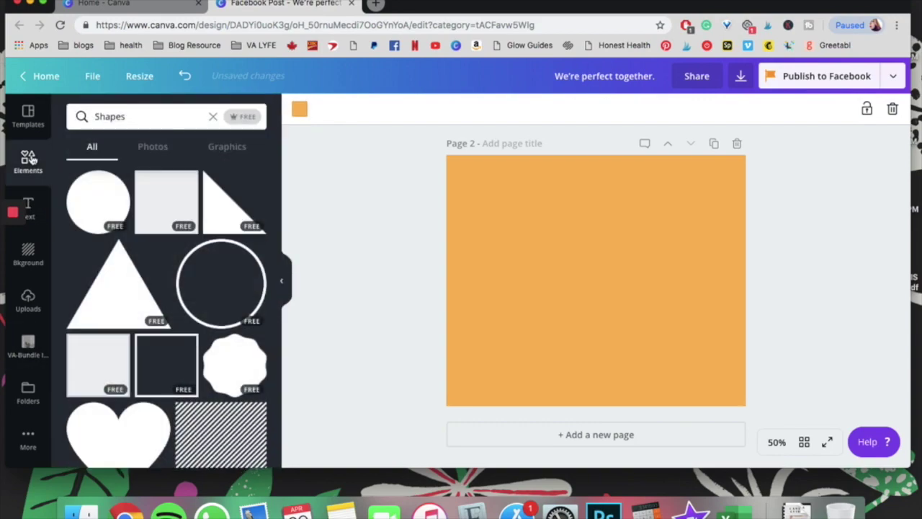
click(165, 201)
drag(619, 216, 582, 202)
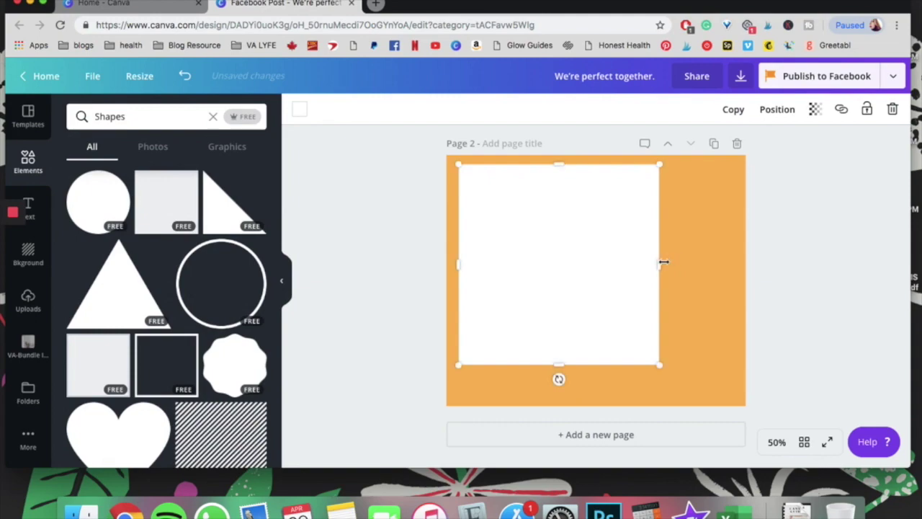
drag(663, 262, 738, 263)
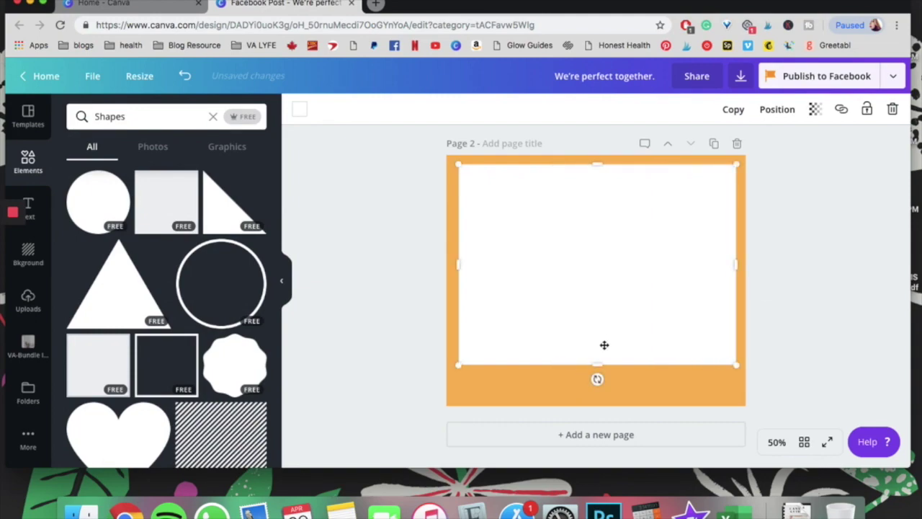
drag(598, 363, 595, 396)
drag(611, 313, 613, 294)
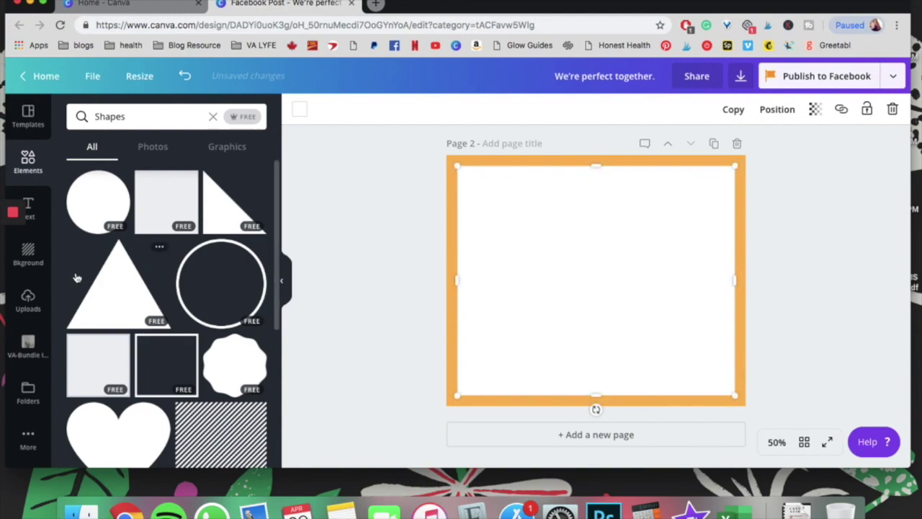
Step: Copy the "NEW PILLOWS IN STOCK" headline from page 1 and place the copy centred on page 2's white rectangle
click(38, 225)
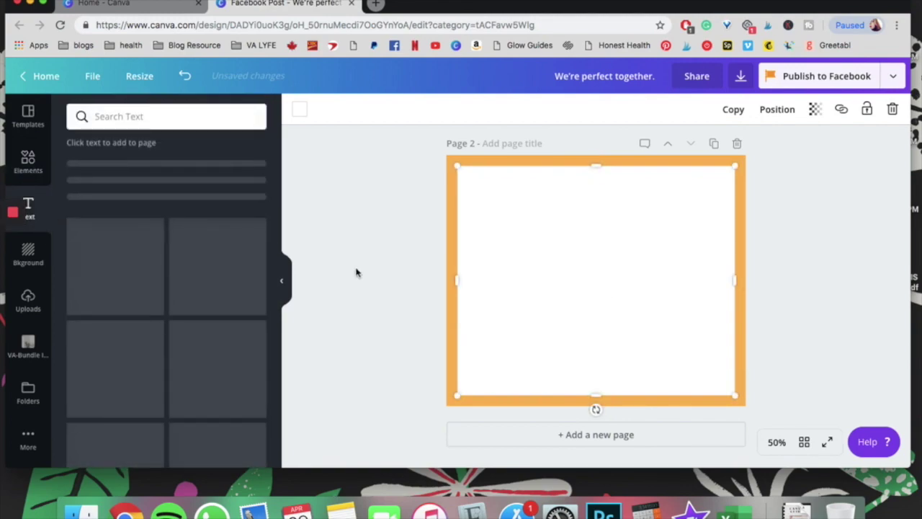
scroll(389, 210, up, 5)
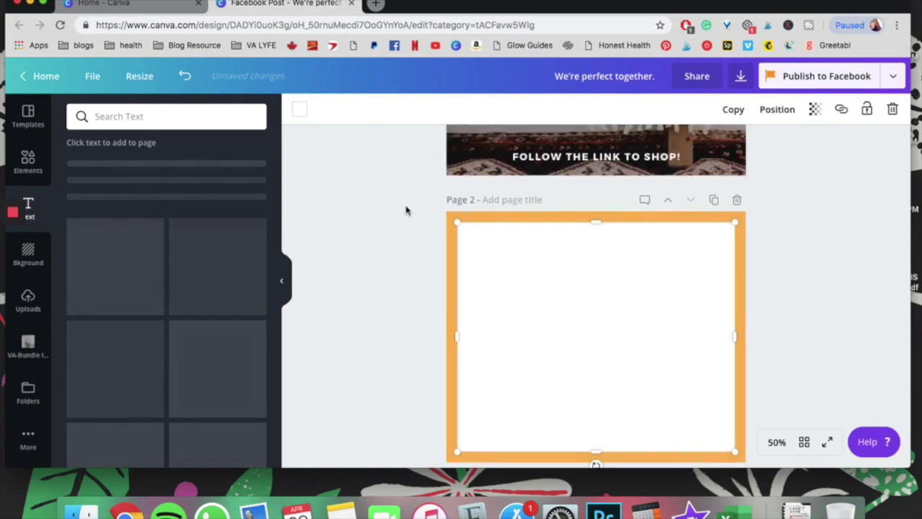
click(590, 204)
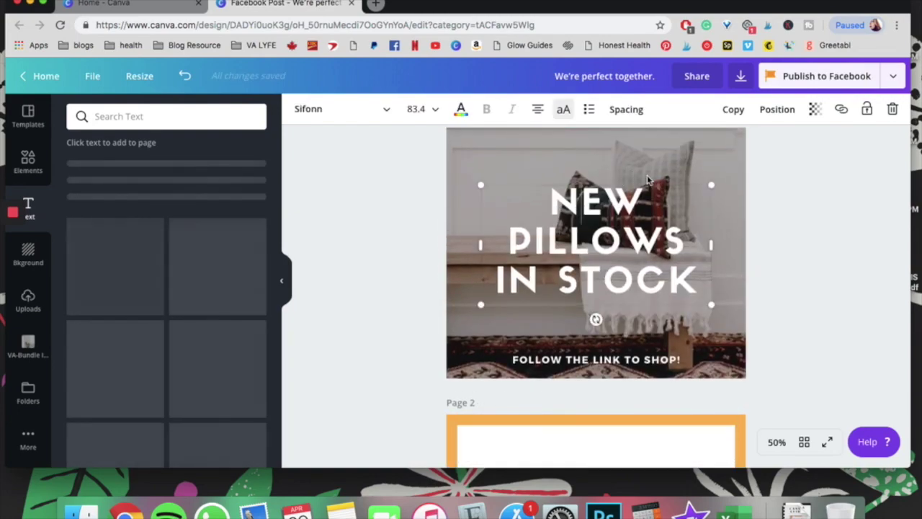
click(734, 110)
drag(631, 256, 627, 359)
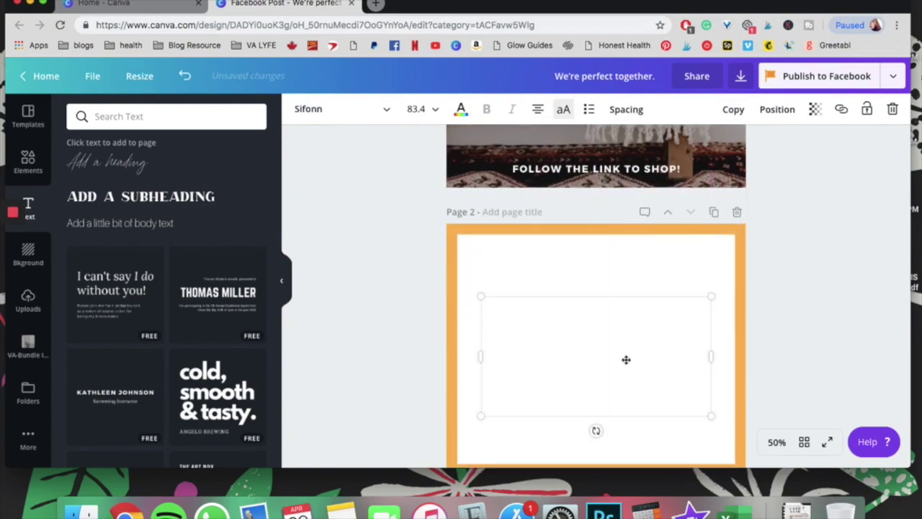
Step: Set the copied headline's text colour to the black brand colour
click(462, 110)
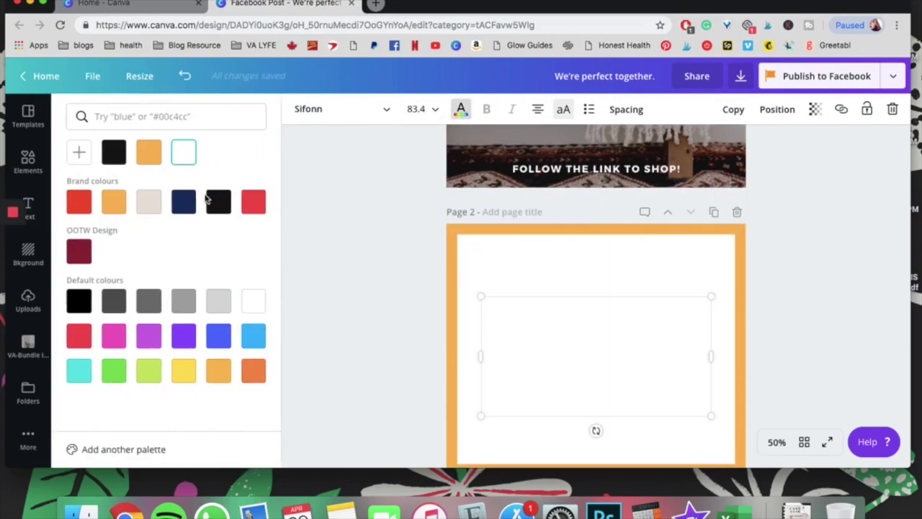
click(216, 202)
click(576, 351)
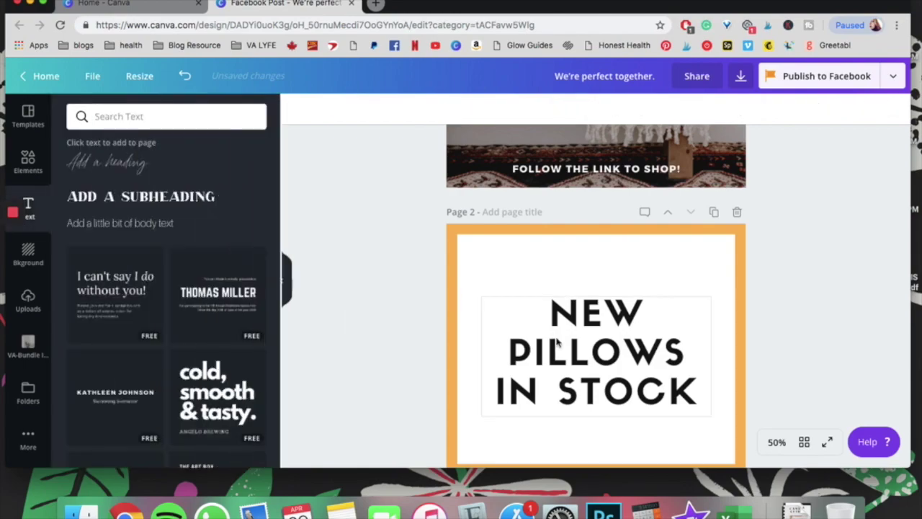
Step: Replace the copied headline's text on page 2 with "DON'T QUIT YOUR DAYDREAM"
triple_click(578, 349)
click(702, 387)
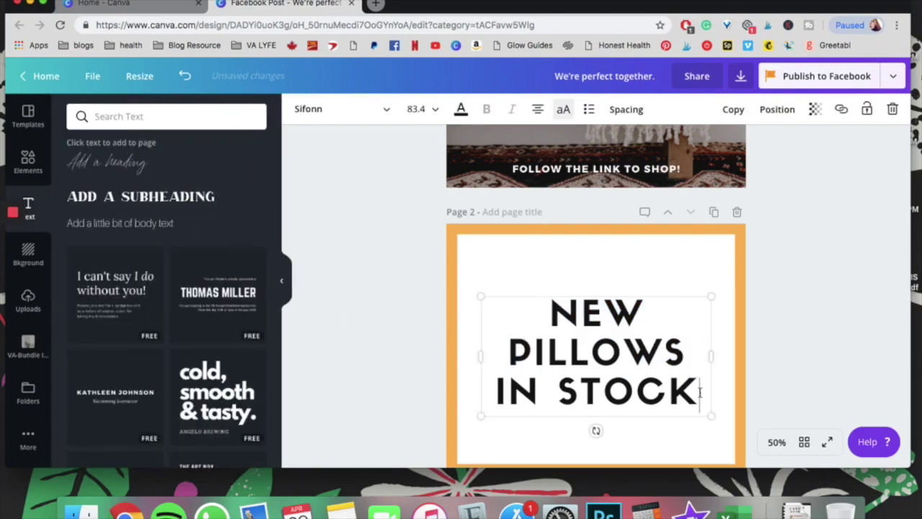
key(ctrl+a)
text(DON'T QI)
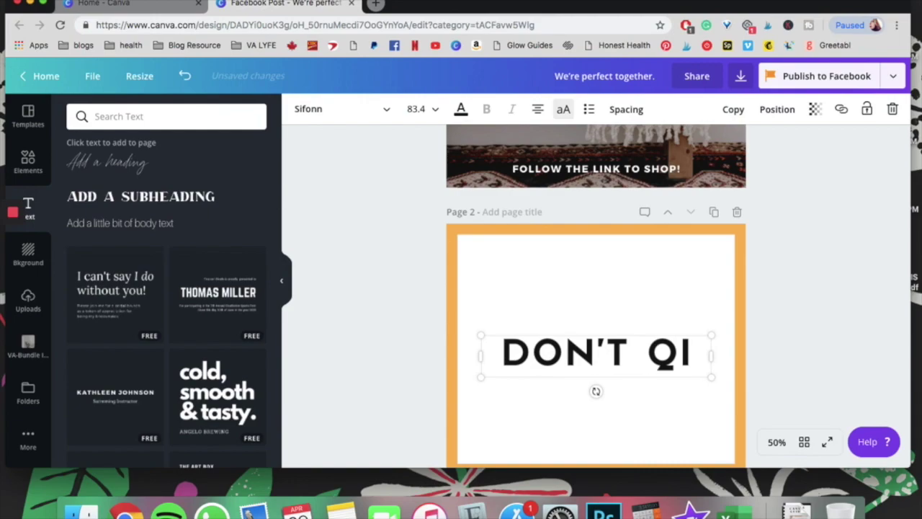
key(BackSpace)
text(UIT YO)
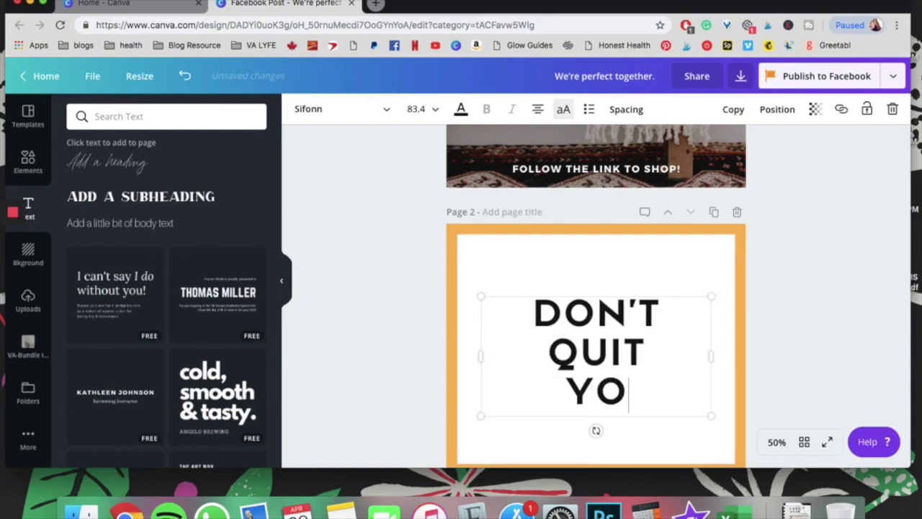
text(UR DAYDREAM)
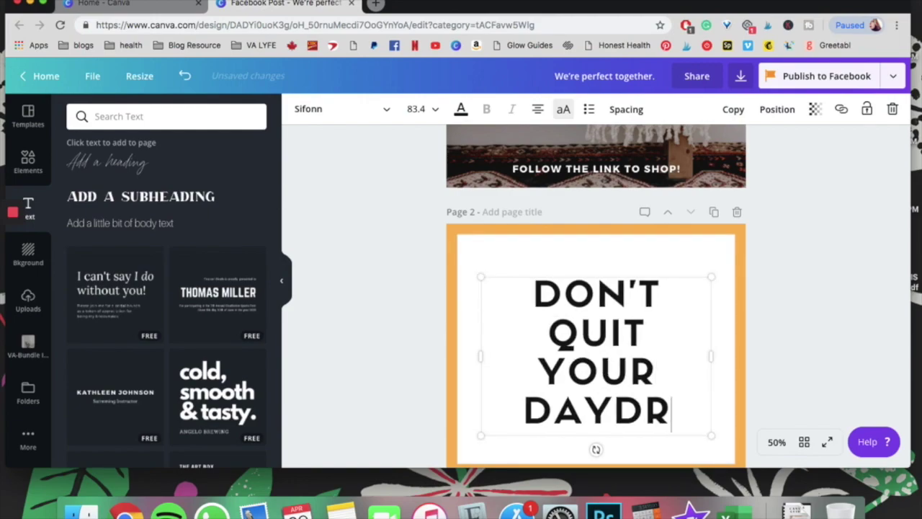
Step: Left-align the "DON'T QUIT YOUR DAYDREAM" quote on page 2 and widen its text box so "DAYDREAM" fits on one line
click(537, 110)
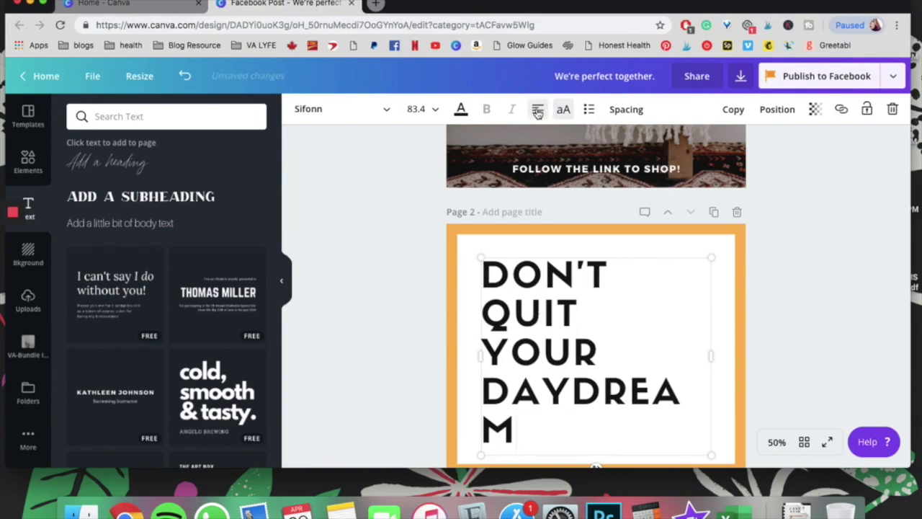
scroll(772, 299, down, 2)
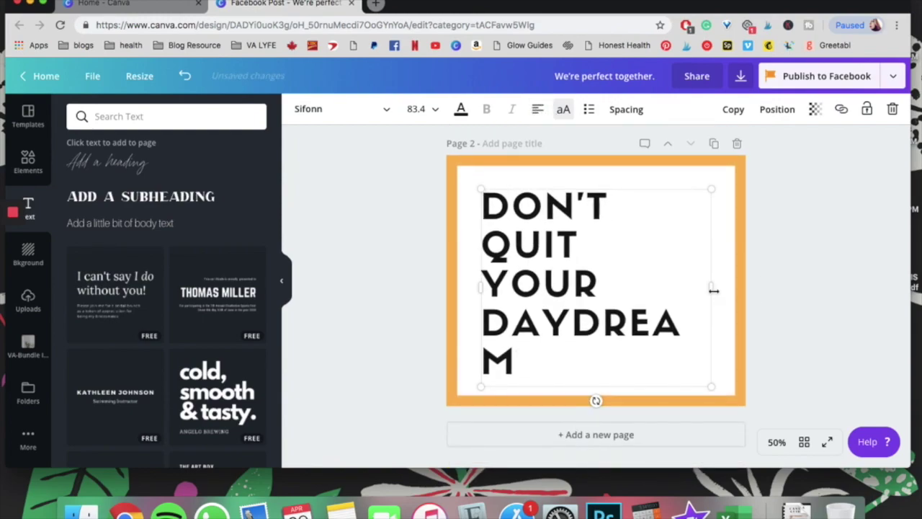
drag(719, 290, 730, 292)
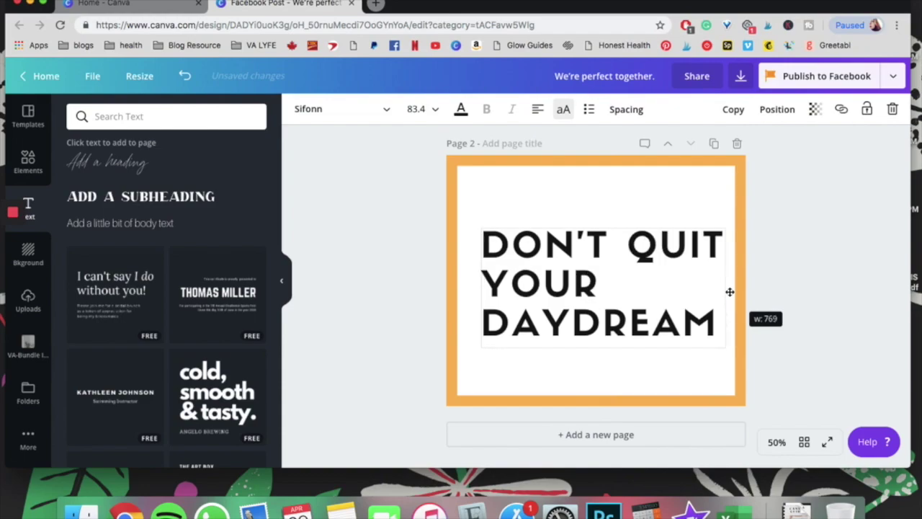
drag(730, 292, 730, 292)
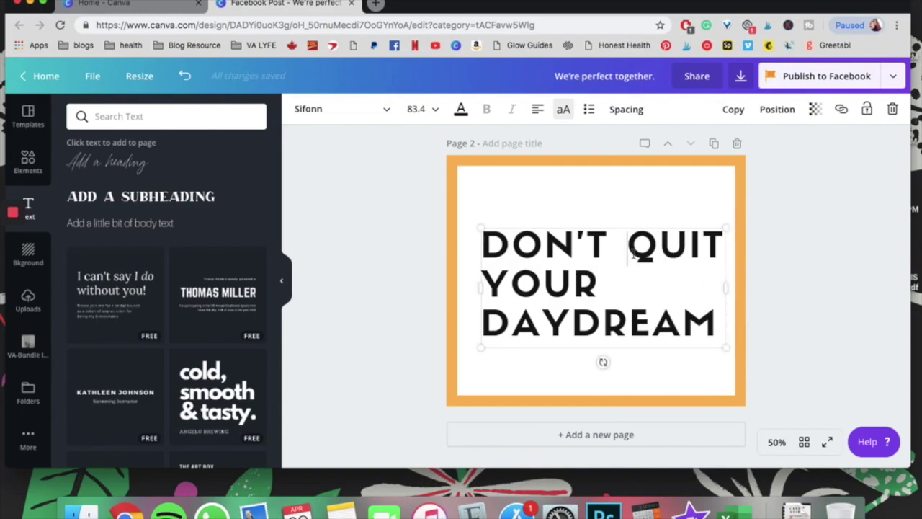
Step: Break the quote before "QUIT" so each word has its own line, and move it to the upper left of the white rectangle
key(Return)
click(796, 283)
drag(582, 307, 577, 284)
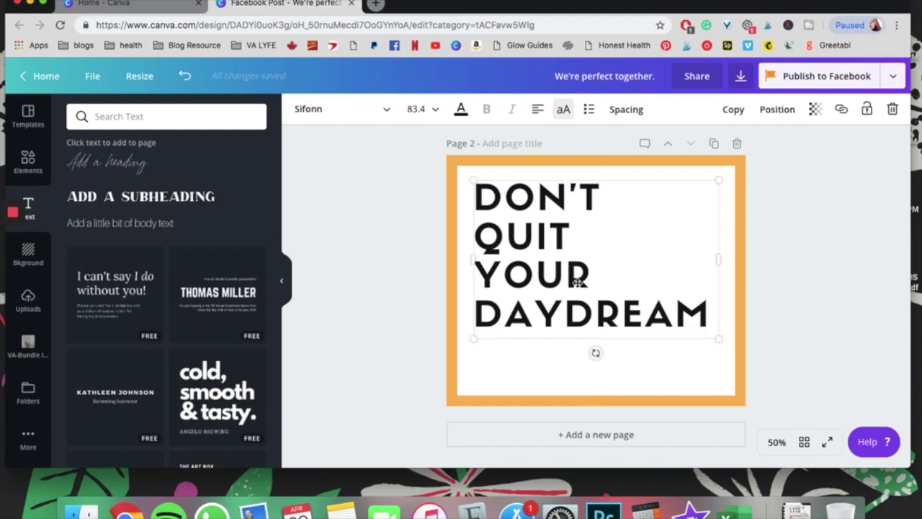
click(358, 354)
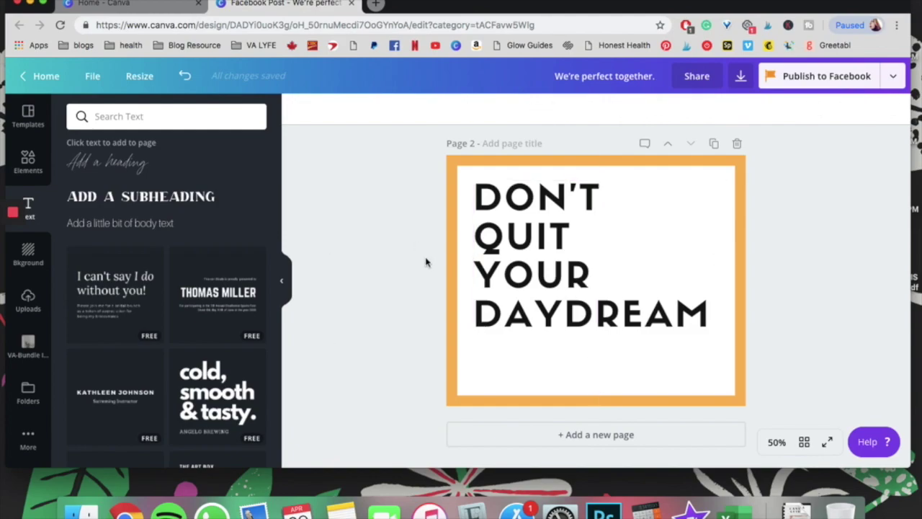
Step: Copy the "FOLLOW THE LINK TO SHOP!" line from page 1 to below the page 2 quote and colour the copy black
scroll(426, 263, up, 3)
click(562, 225)
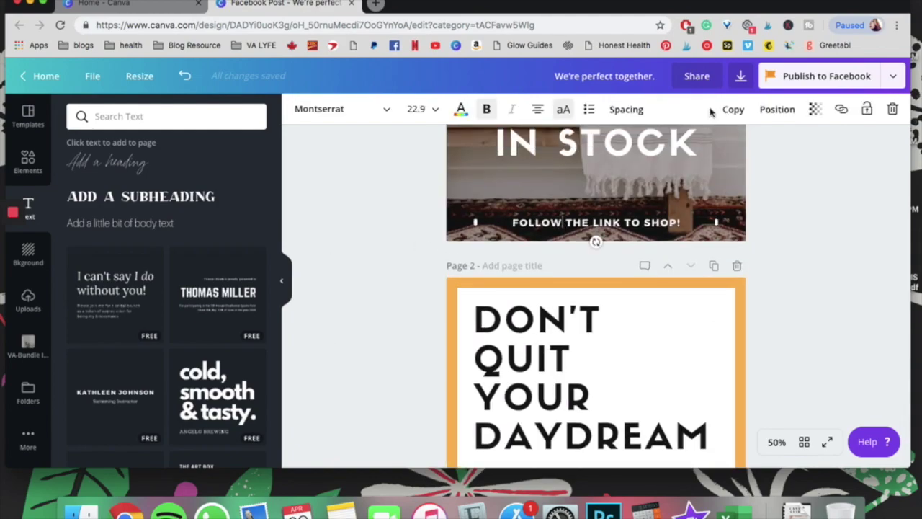
click(733, 109)
drag(624, 294, 612, 378)
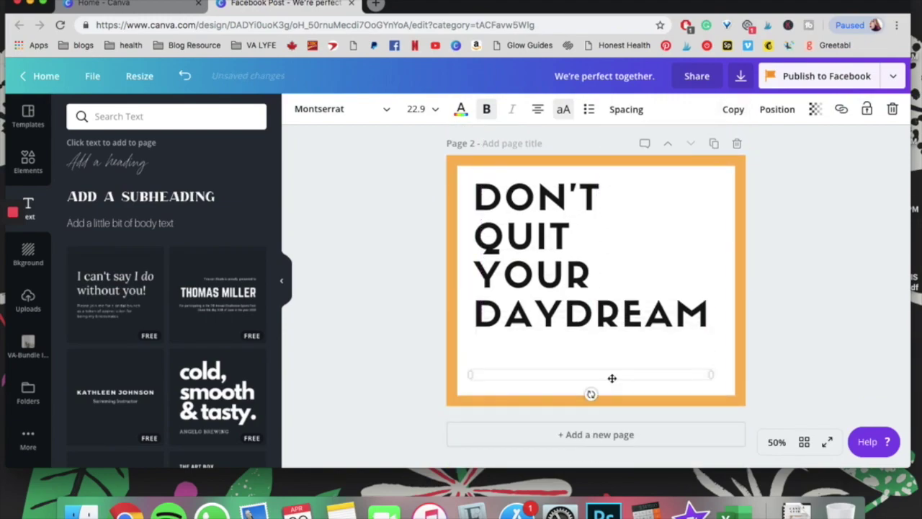
click(461, 109)
click(122, 151)
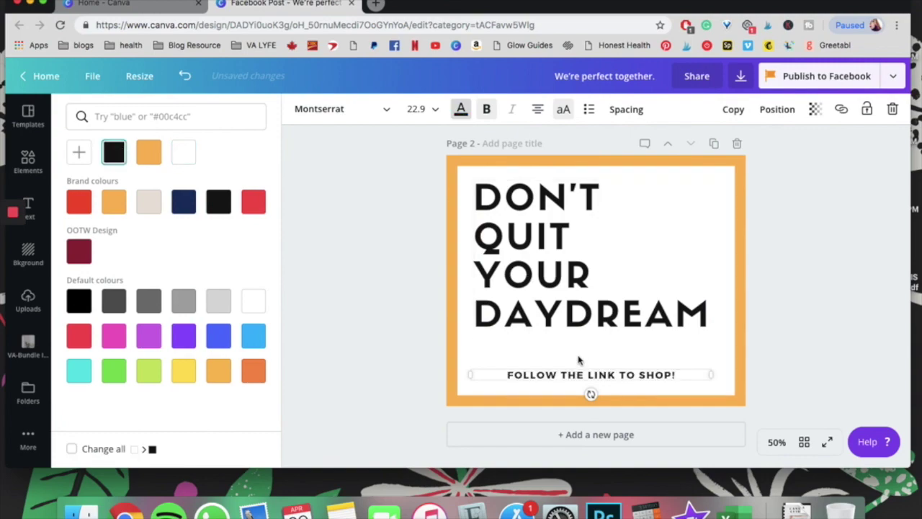
Step: Replace the copied line's text with "AMANDAVA.ONLINE" and left-align it
double_click(557, 373)
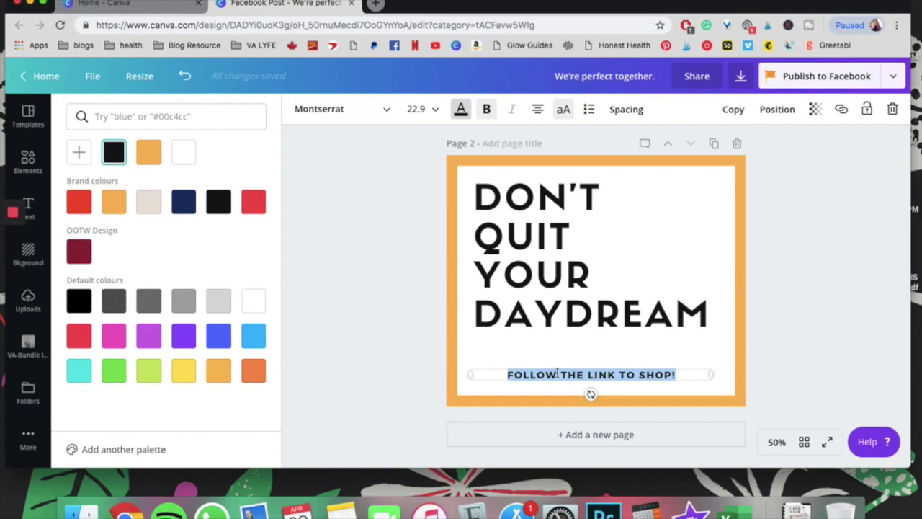
text(AMANDAVA.ONLINE)
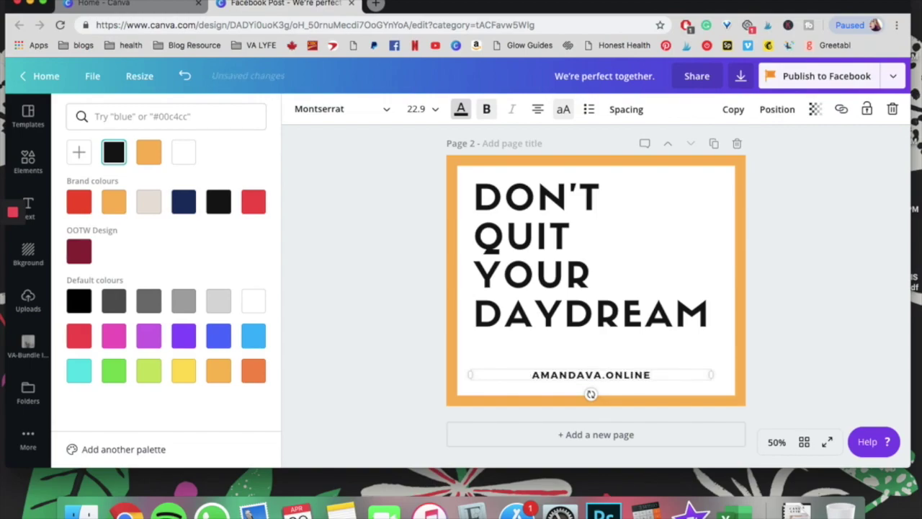
click(537, 110)
Step: Move the website text so it lines up with the quote's left edge
click(381, 272)
click(521, 373)
drag(521, 372, 523, 372)
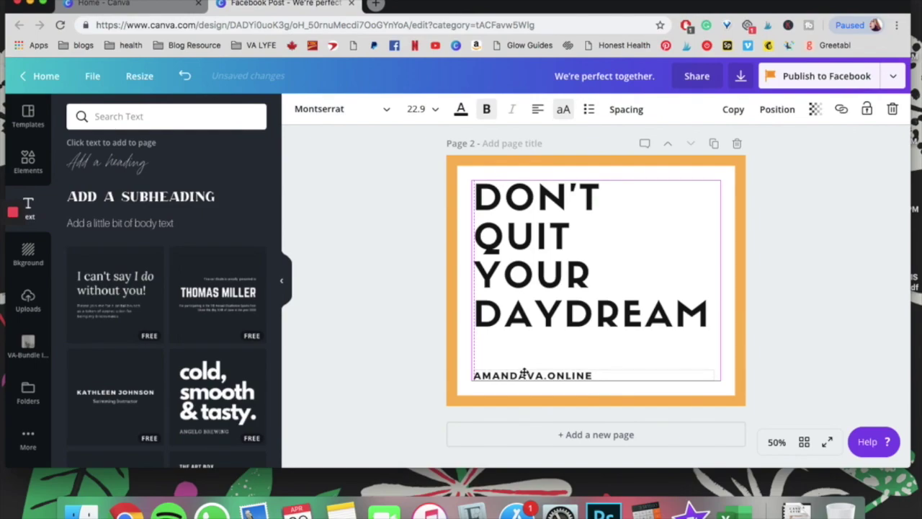
drag(523, 372, 524, 373)
click(358, 337)
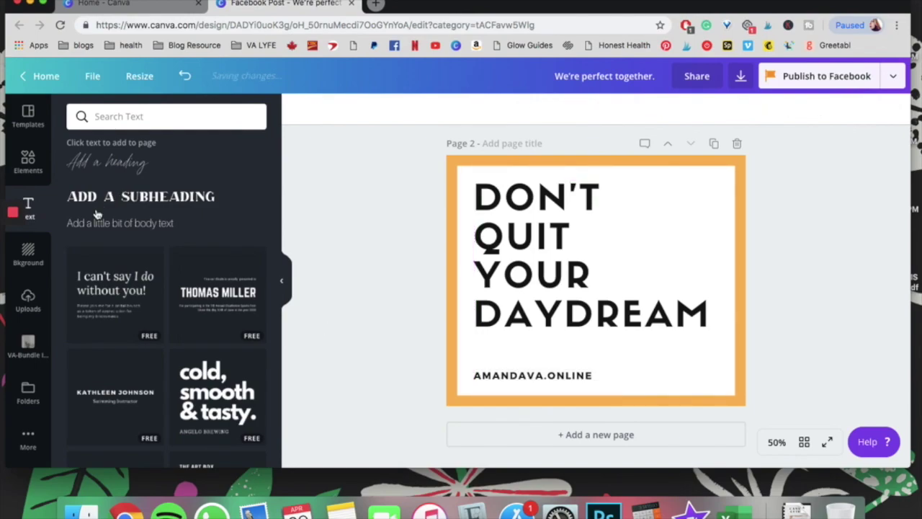
Step: Search the elements for "line" and add the plain solid line to page 2
click(28, 160)
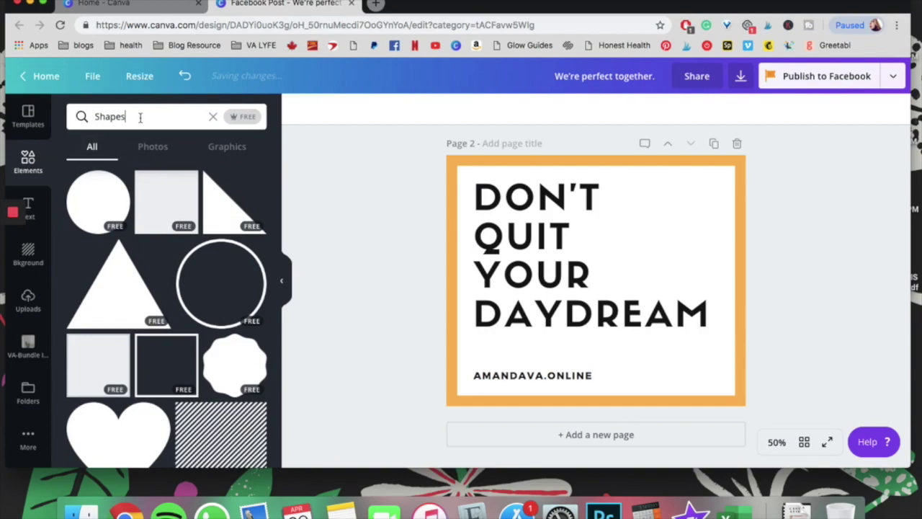
double_click(141, 117)
text(line)
key(Return)
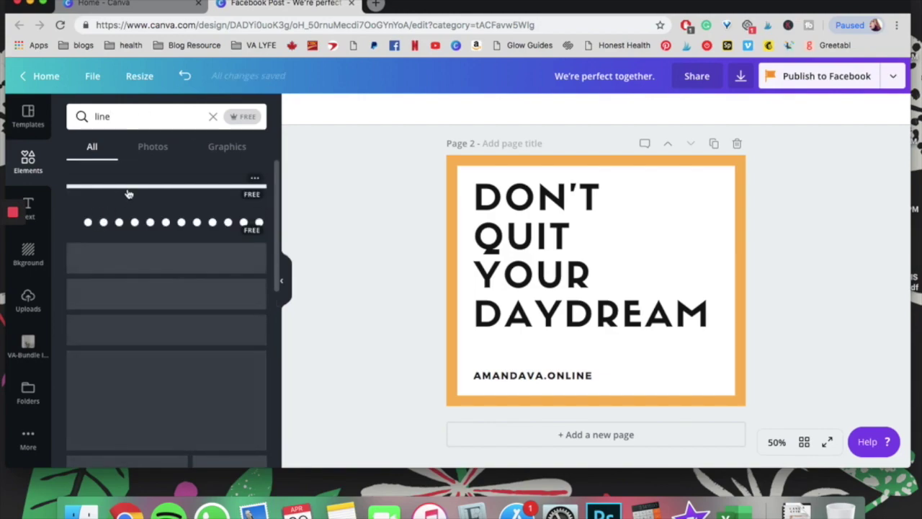
click(131, 191)
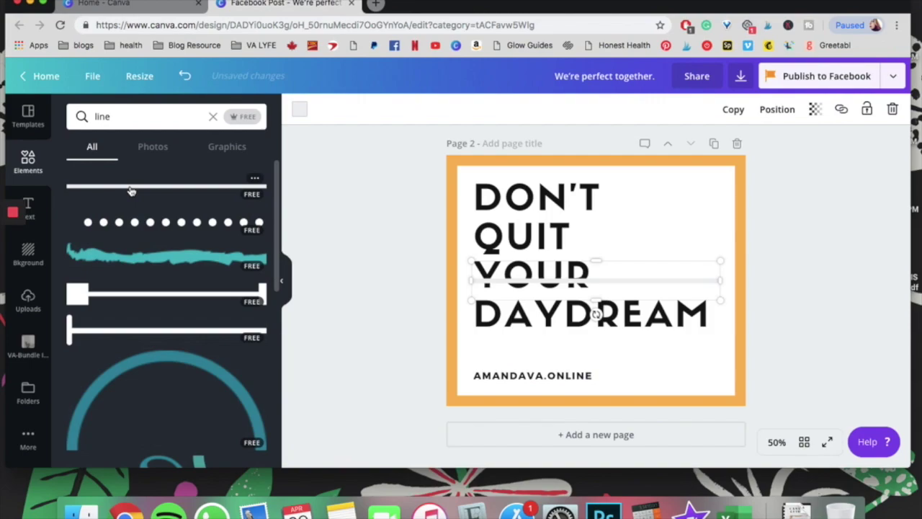
Step: Colour the line with the black brand colour and place it between the quote and the website text
click(300, 110)
click(218, 202)
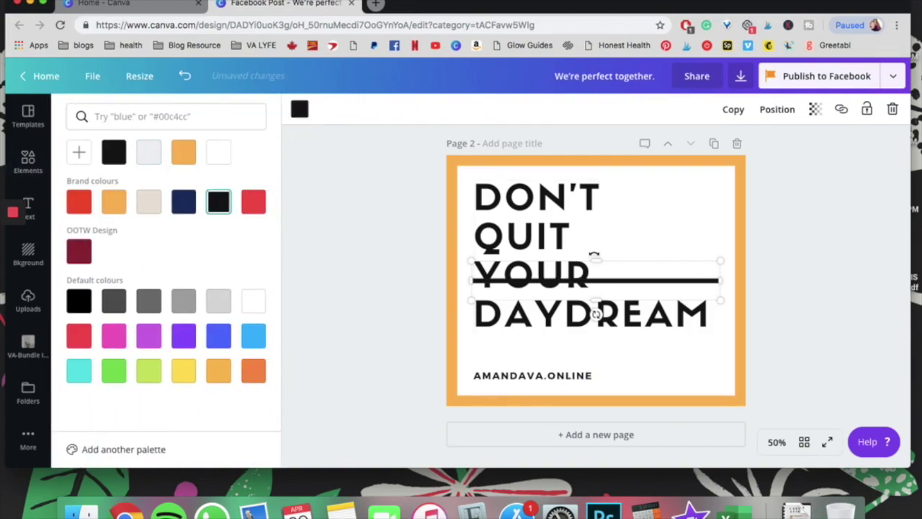
drag(618, 279, 617, 352)
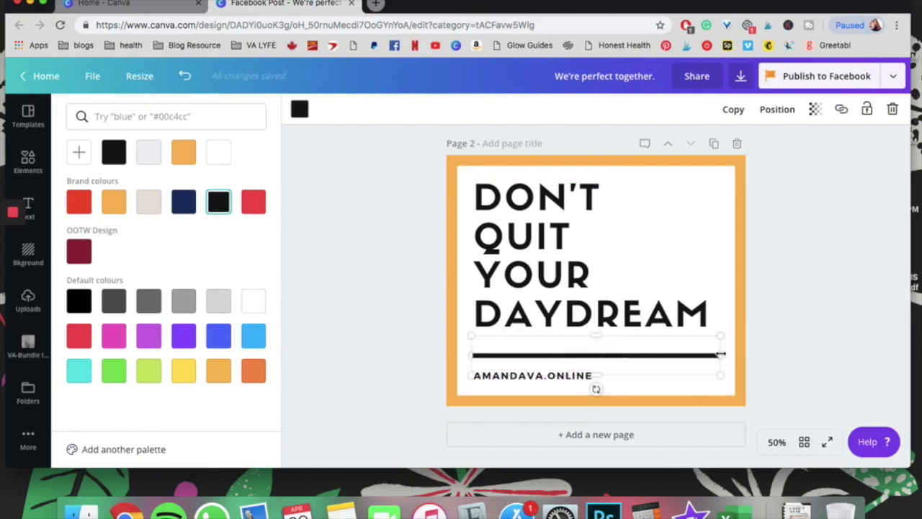
drag(720, 353, 509, 338)
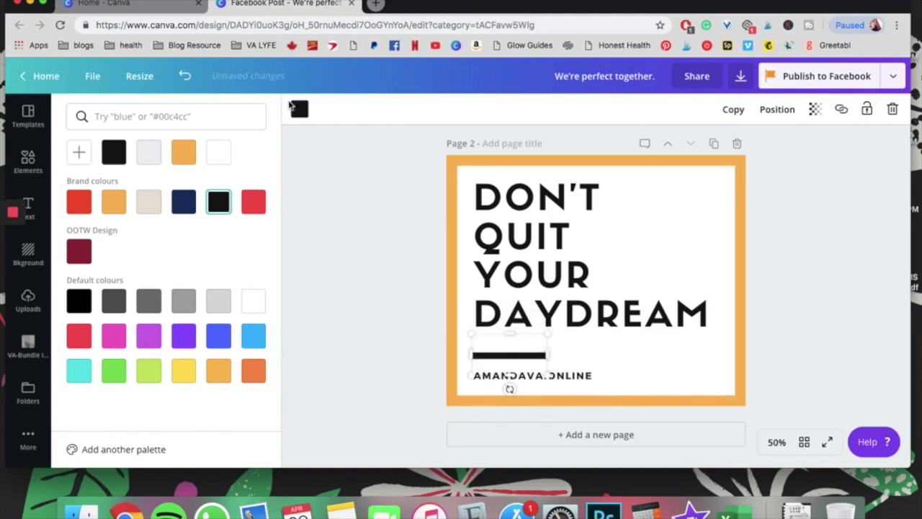
click(182, 76)
click(182, 76)
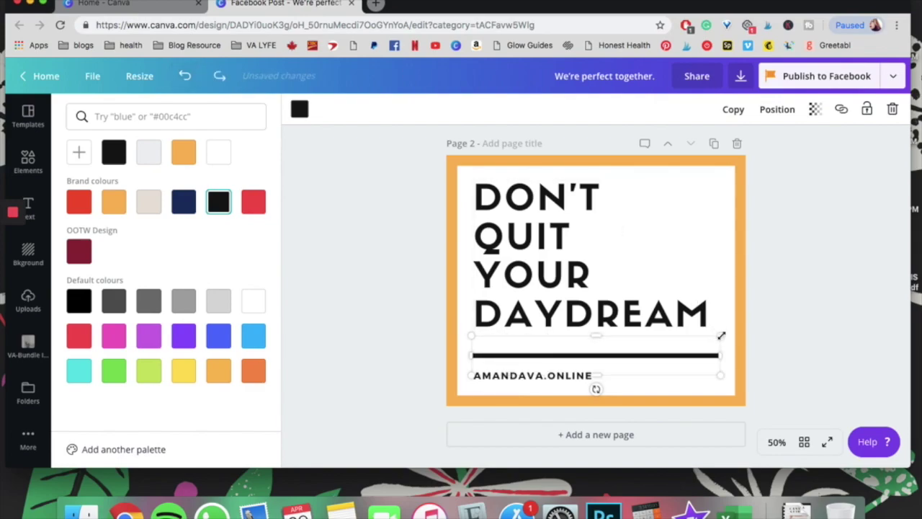
Step: Resize the divider line to a thin rule about as wide as "DAYDREAM" and position it midway between the quote and website text
mouse_move(722, 336)
mouse_down()
mouse_move(590, 364)
mouse_move(525, 358)
mouse_move(705, 343)
mouse_up()
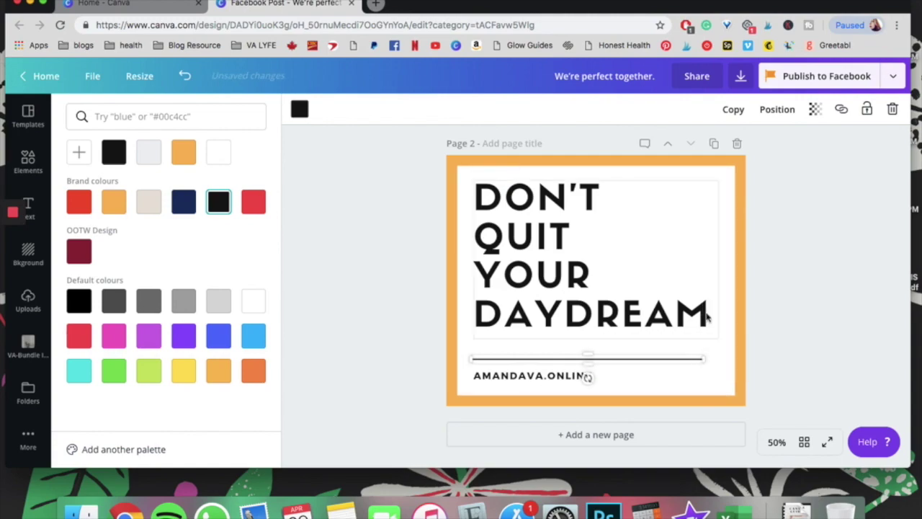
click(784, 344)
click(603, 355)
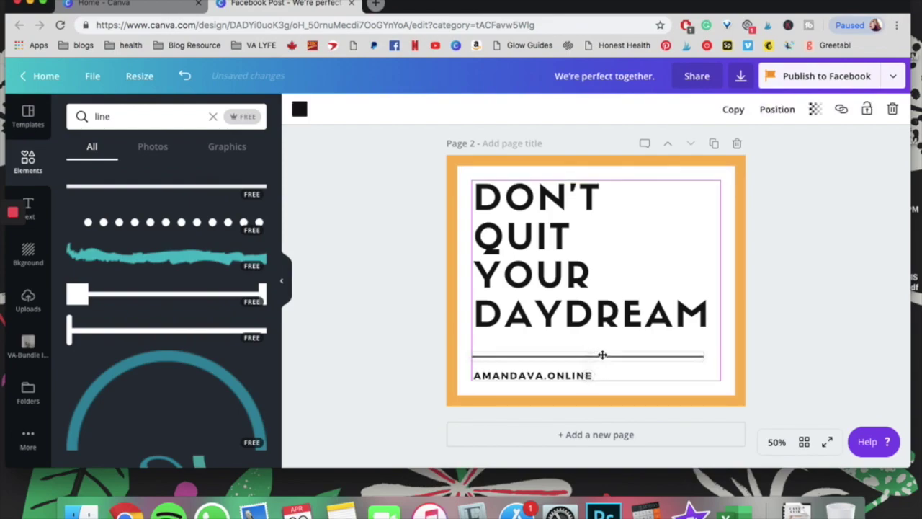
drag(602, 354, 602, 352)
click(802, 334)
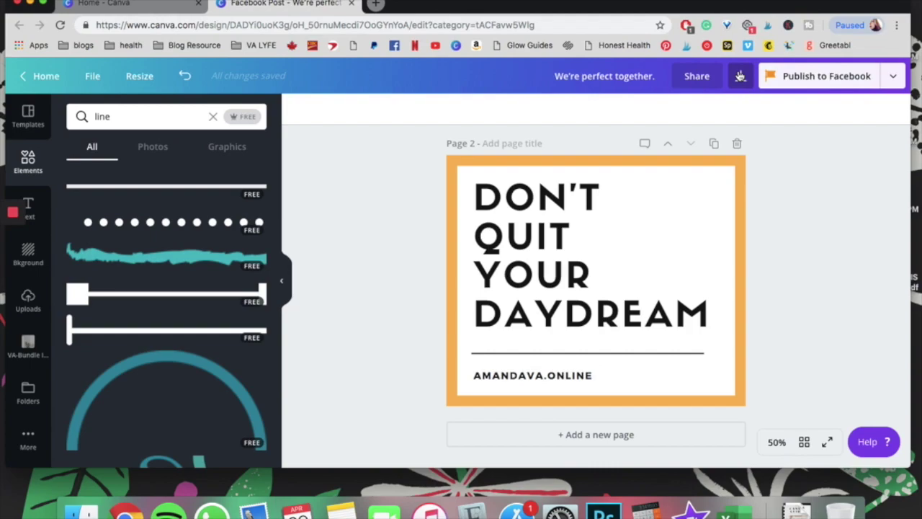
Step: Download all pages of the design as PNG images
click(740, 76)
click(772, 168)
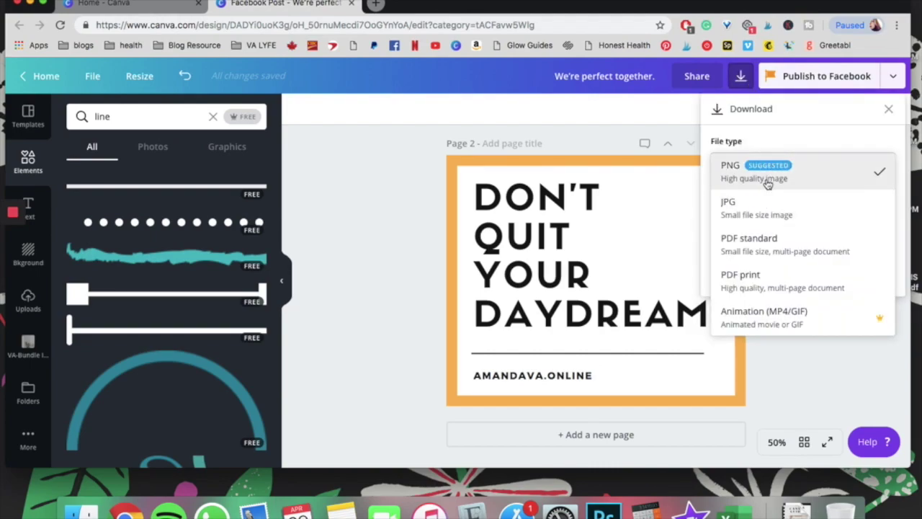
click(767, 179)
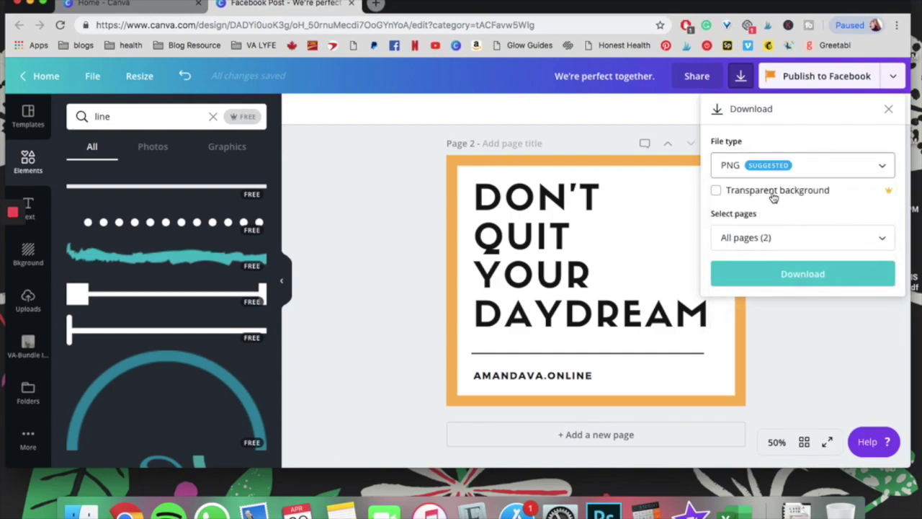
click(814, 281)
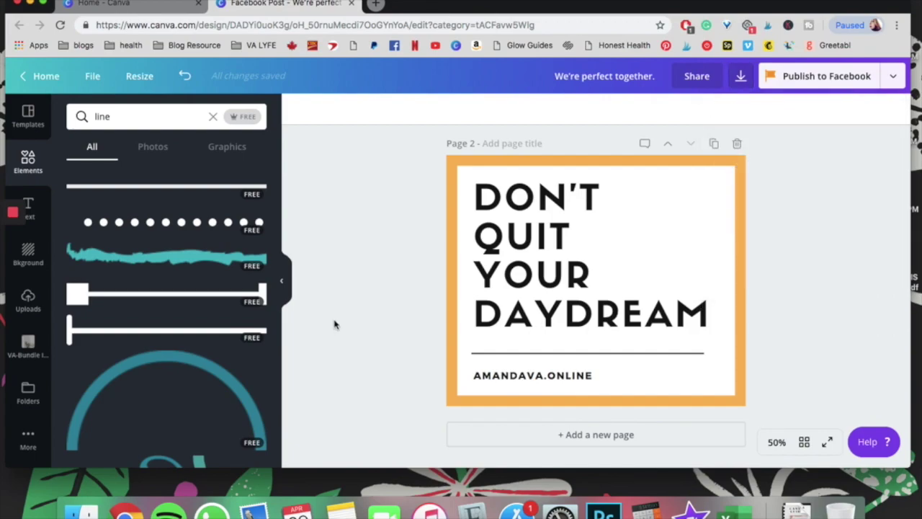
scroll(333, 325, up, 5)
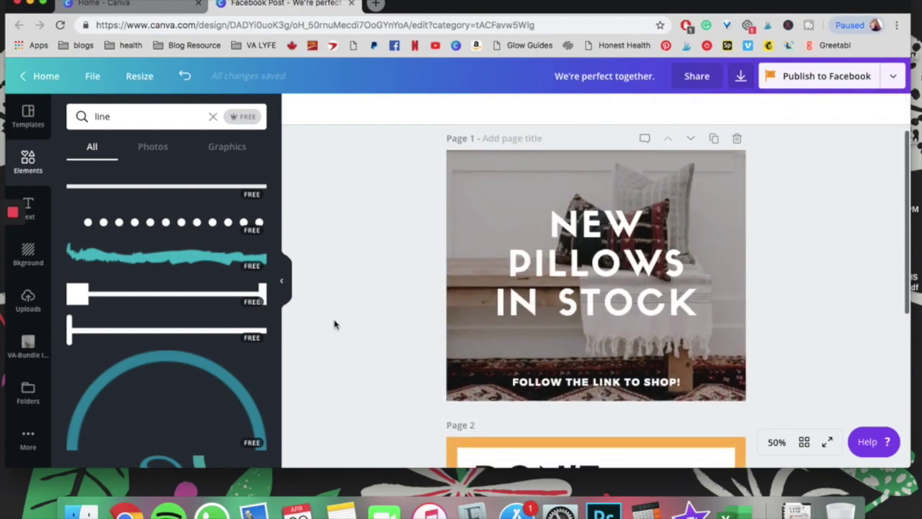
scroll(393, 308, down, 1)
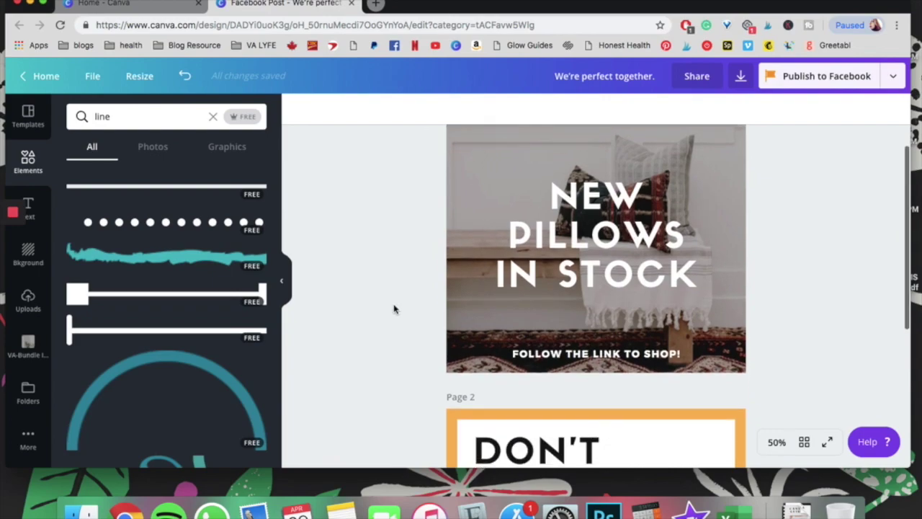
scroll(394, 308, up, 1)
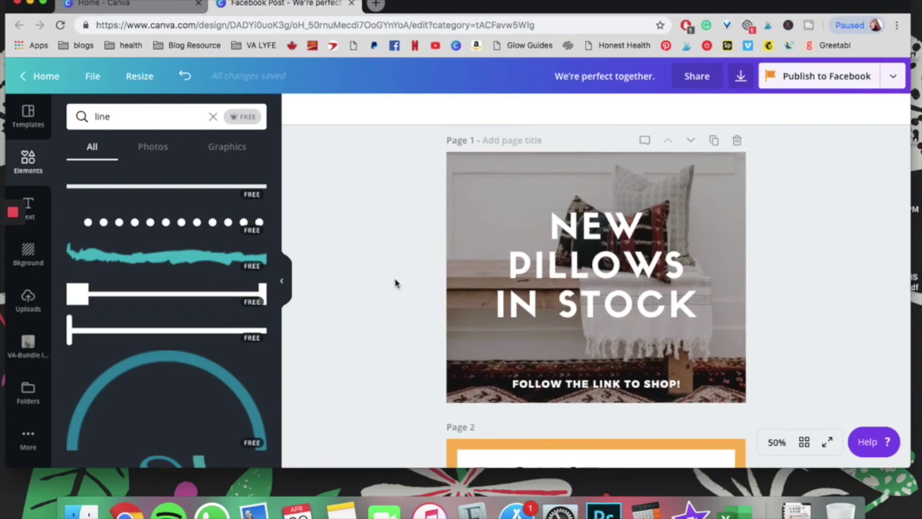
scroll(393, 282, down, 5)
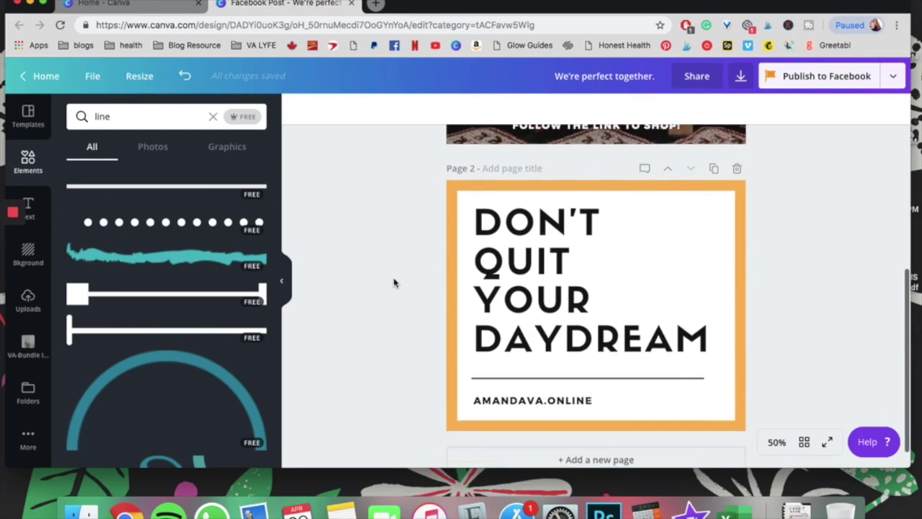